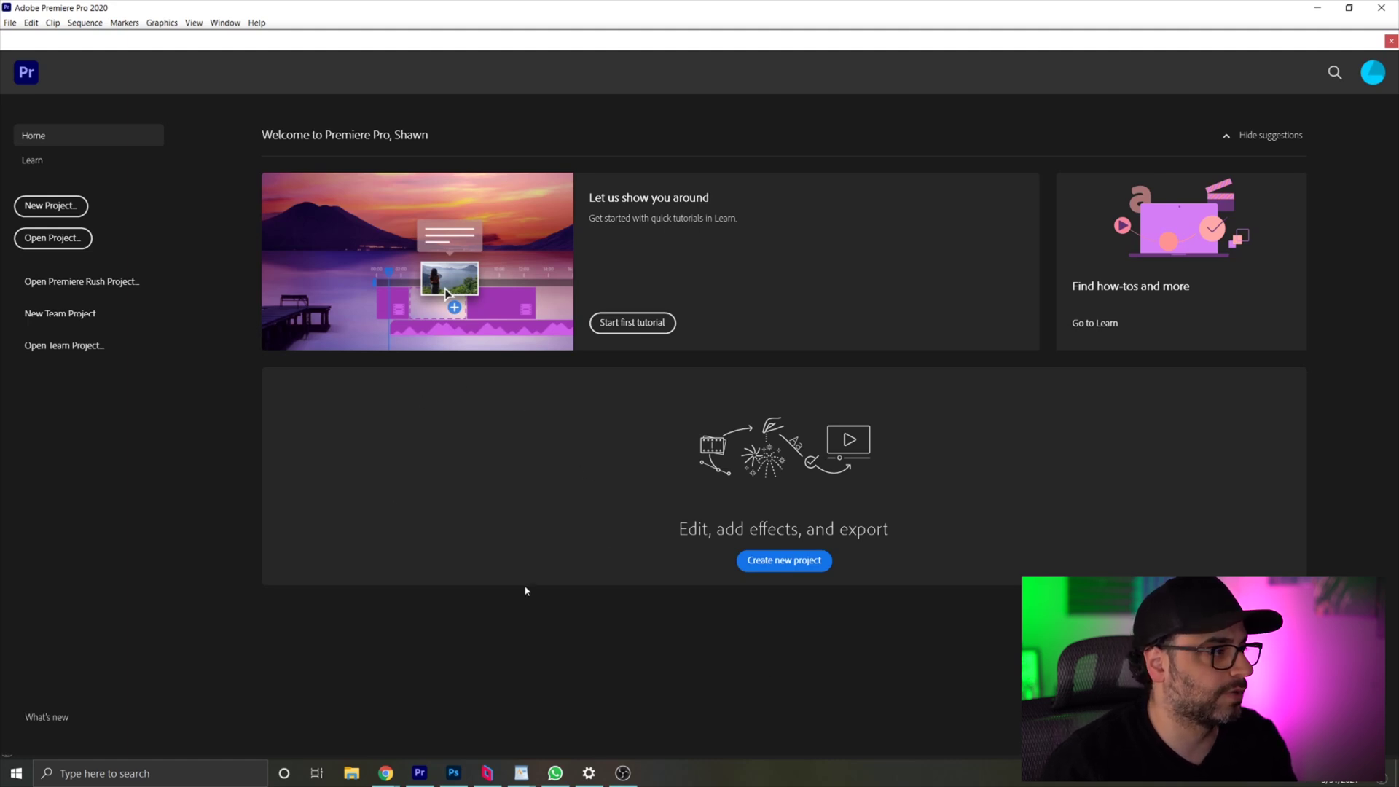
# Create a project named 'Tutorial for beginners', keeping the GPU-accelerated CUDA renderer
pyautogui.click(63, 208)
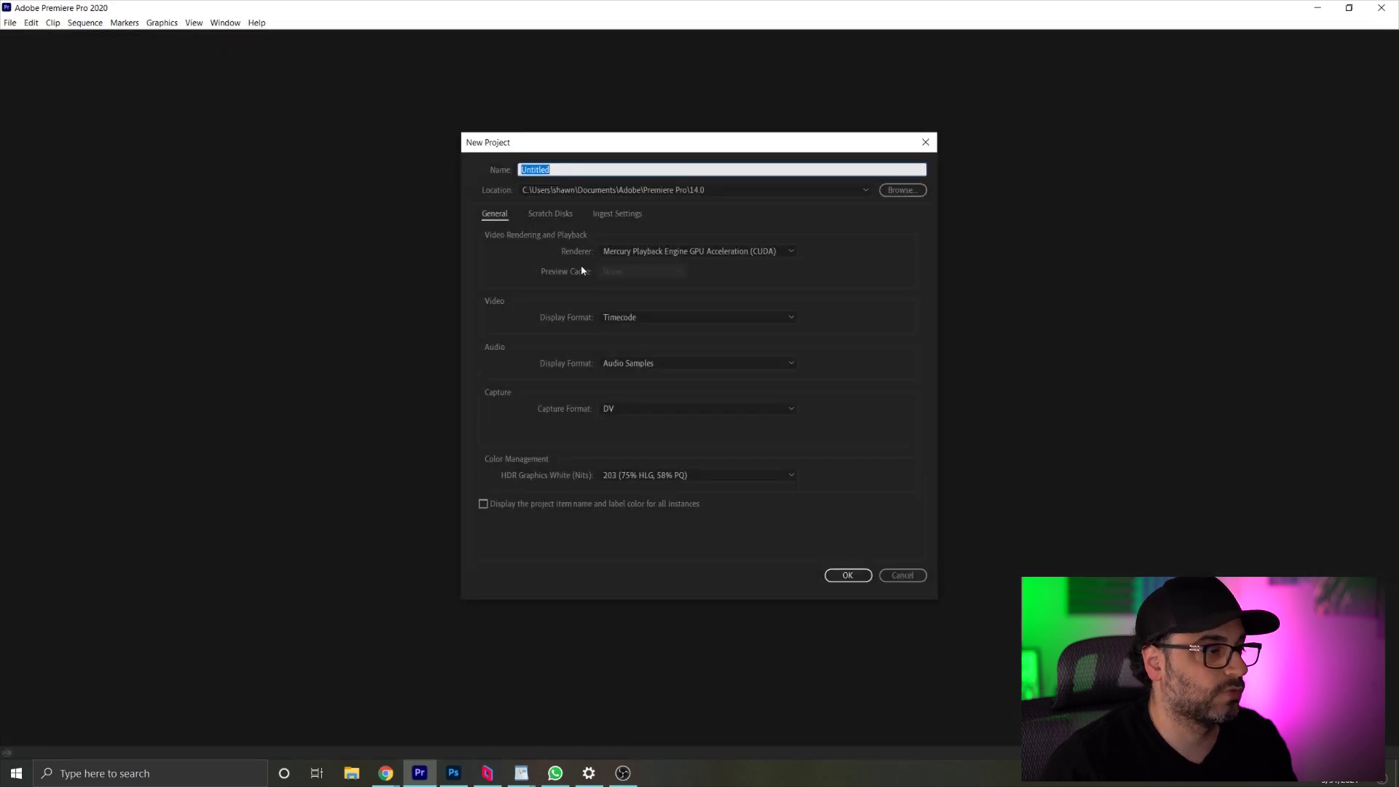
pyautogui.write('Tutorial for beginners')
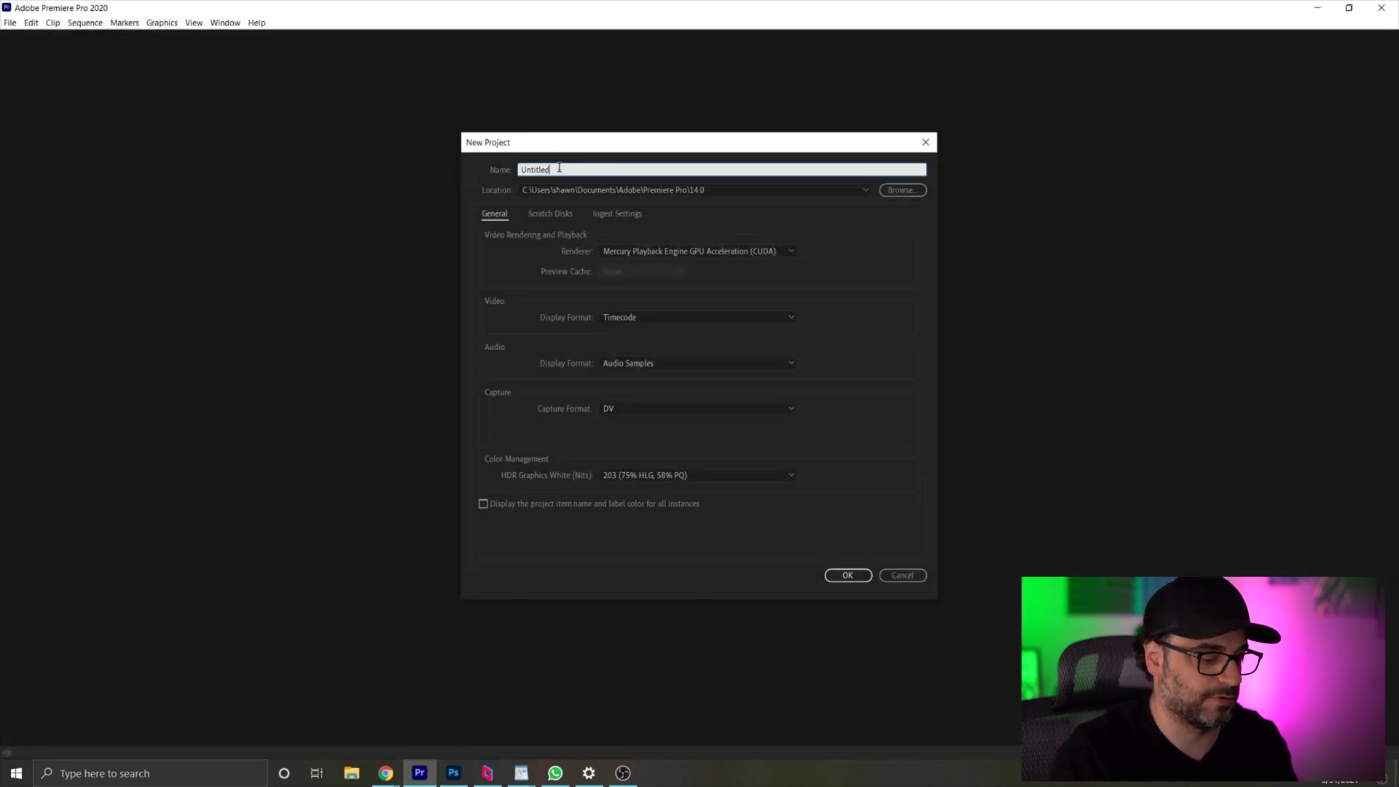
pyautogui.hotkey('ctrl', 'a')
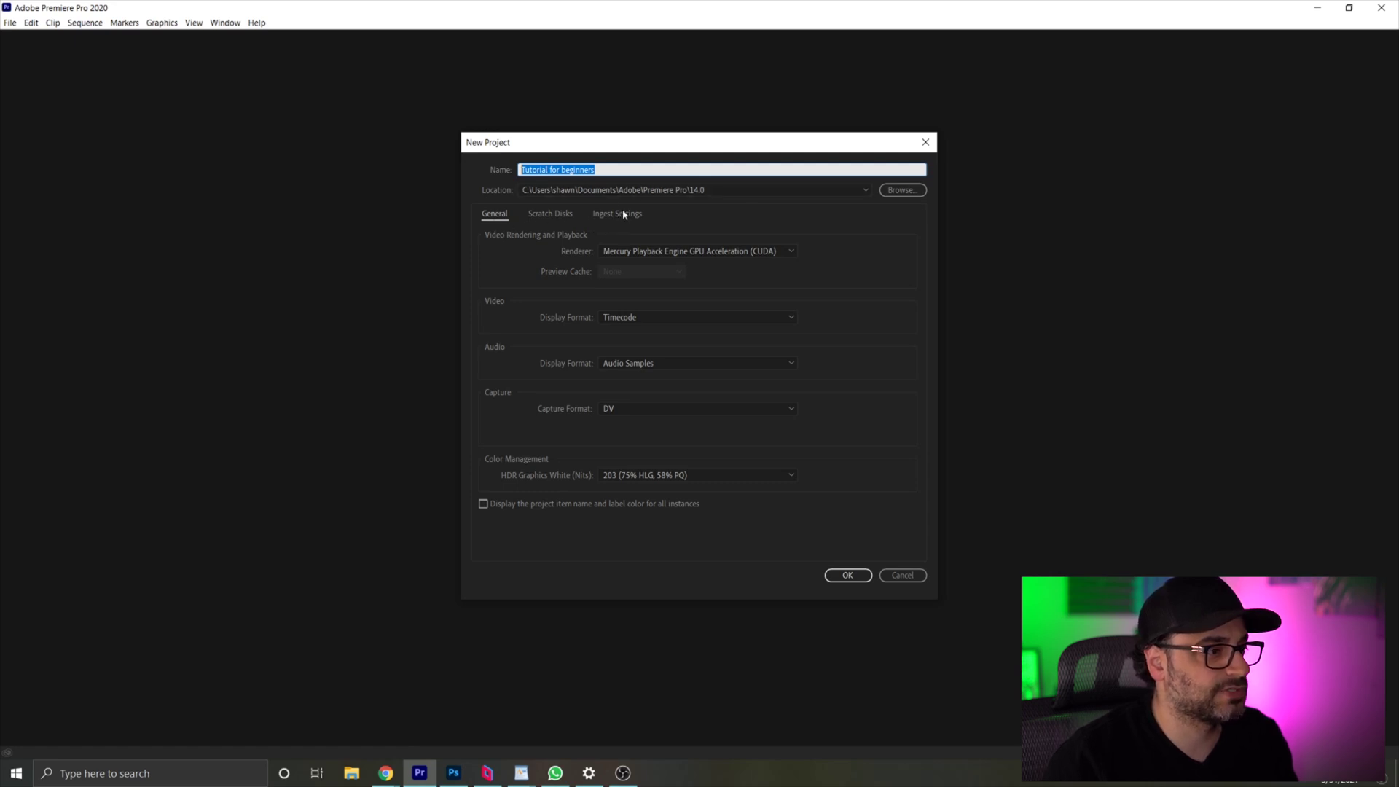
pyautogui.click(551, 215)
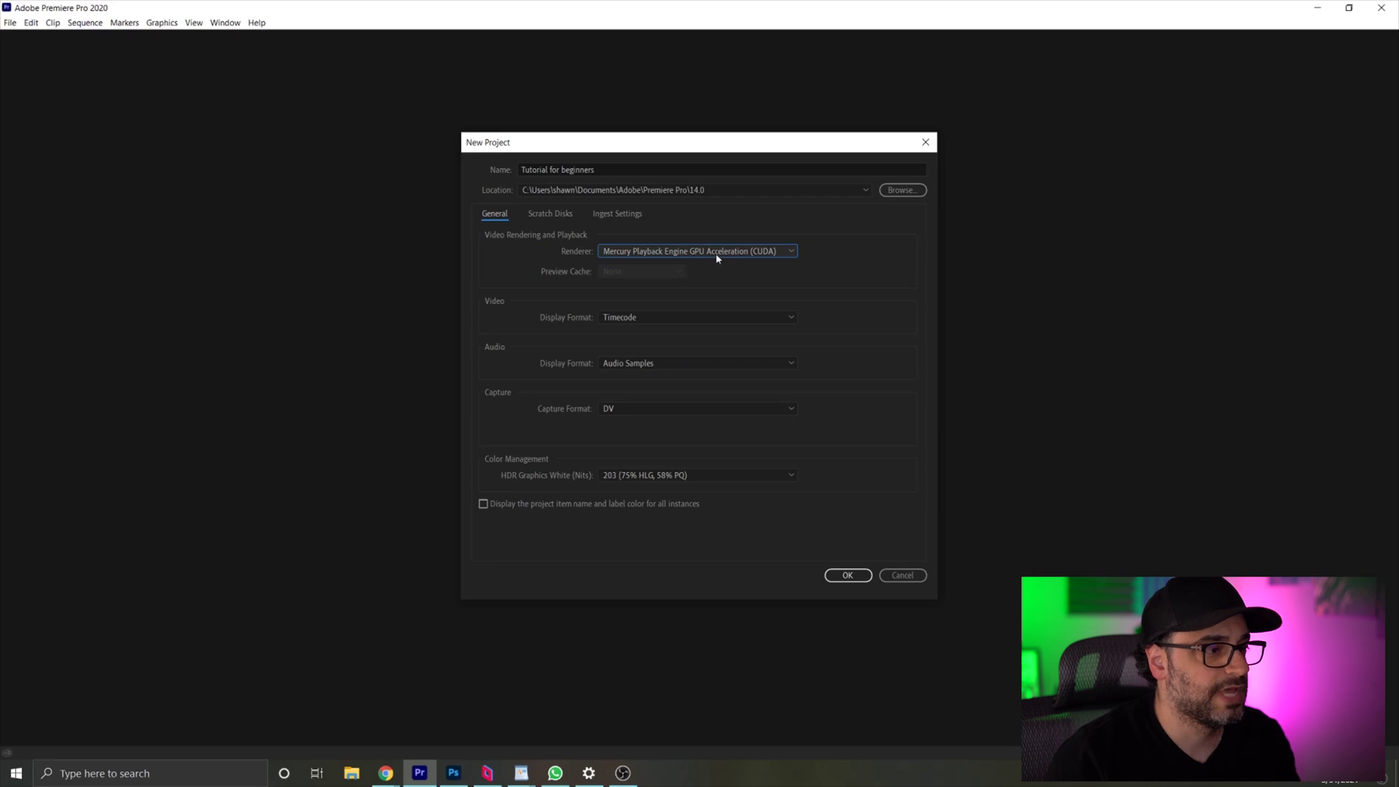
pyautogui.click(779, 253)
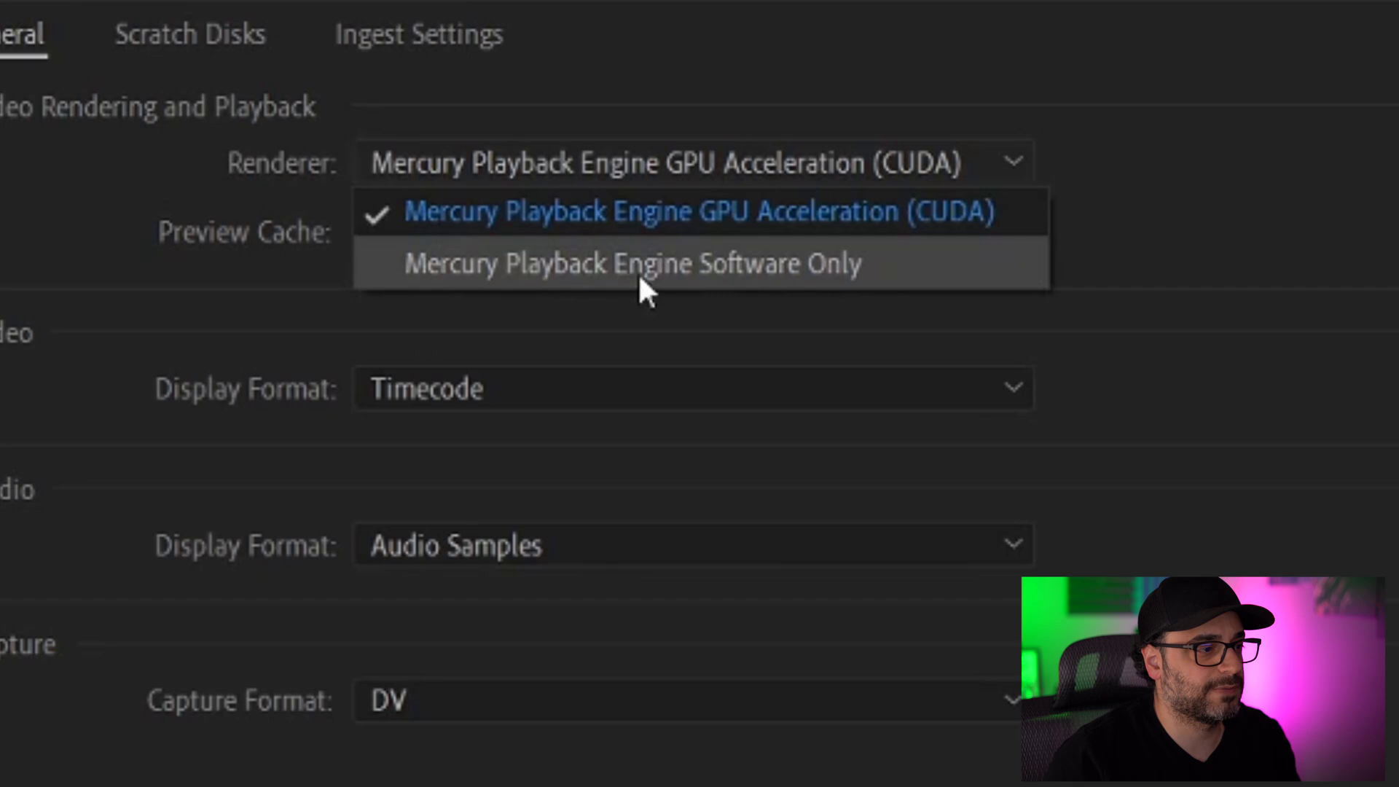
pyautogui.click(969, 175)
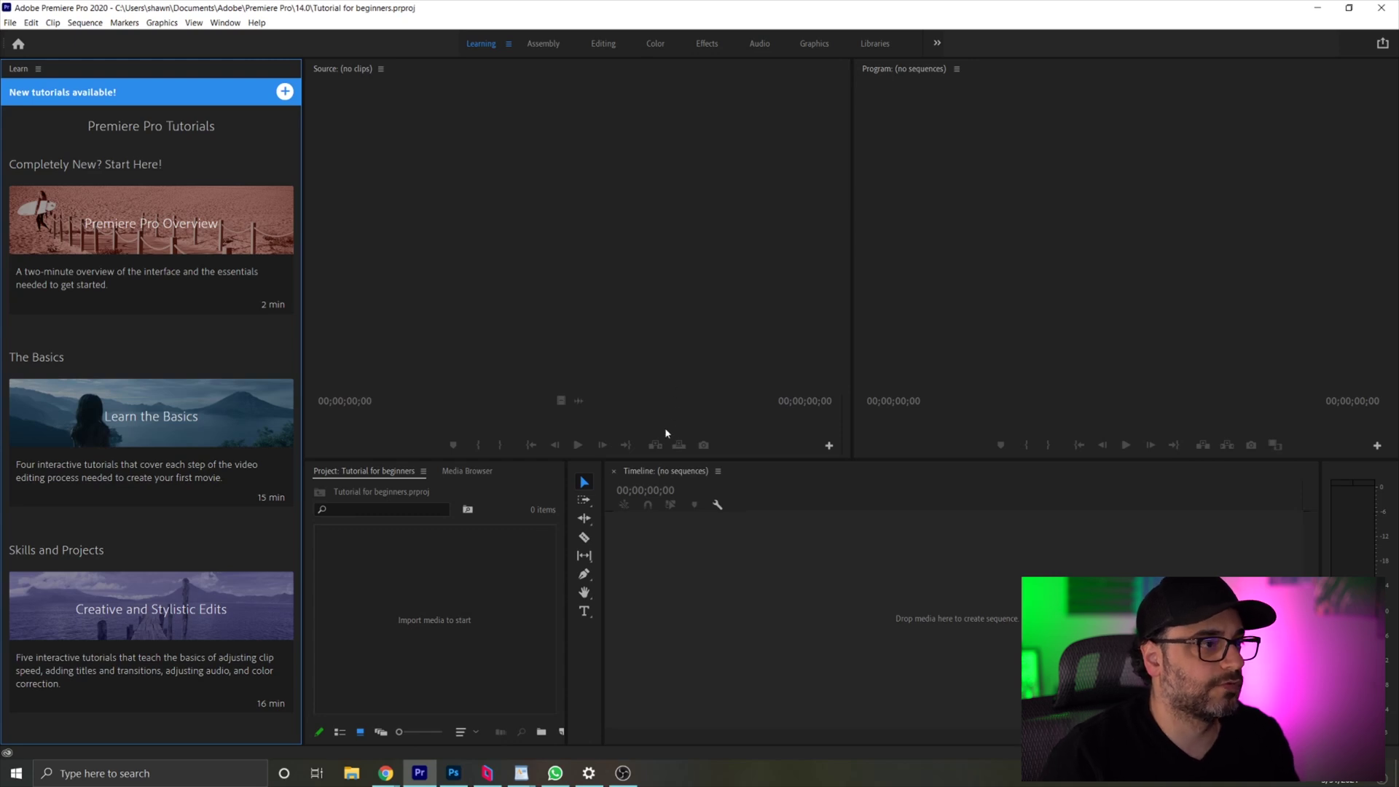
# Switch to the Effects workspace and look through the Window > Workspaces options
pyautogui.click(706, 44)
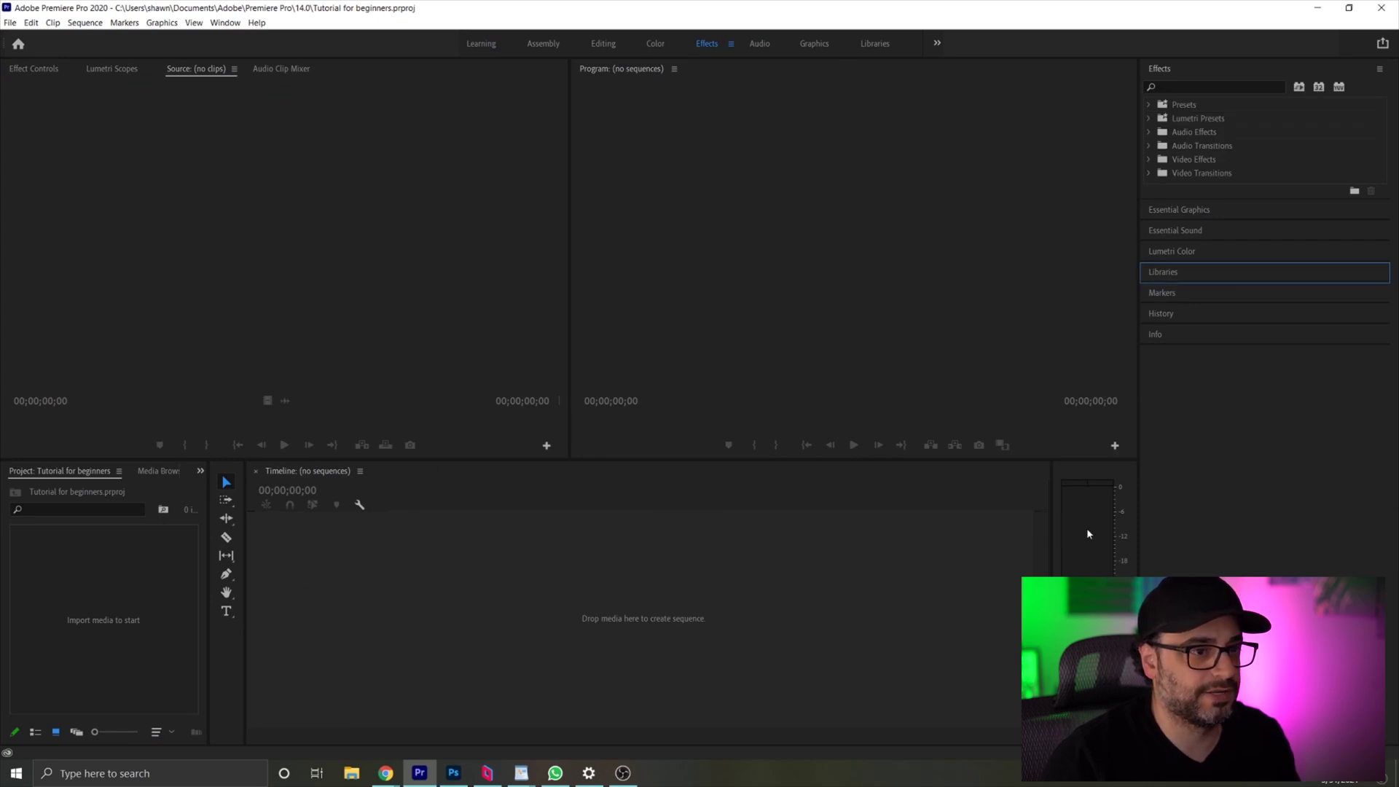
pyautogui.click(513, 85)
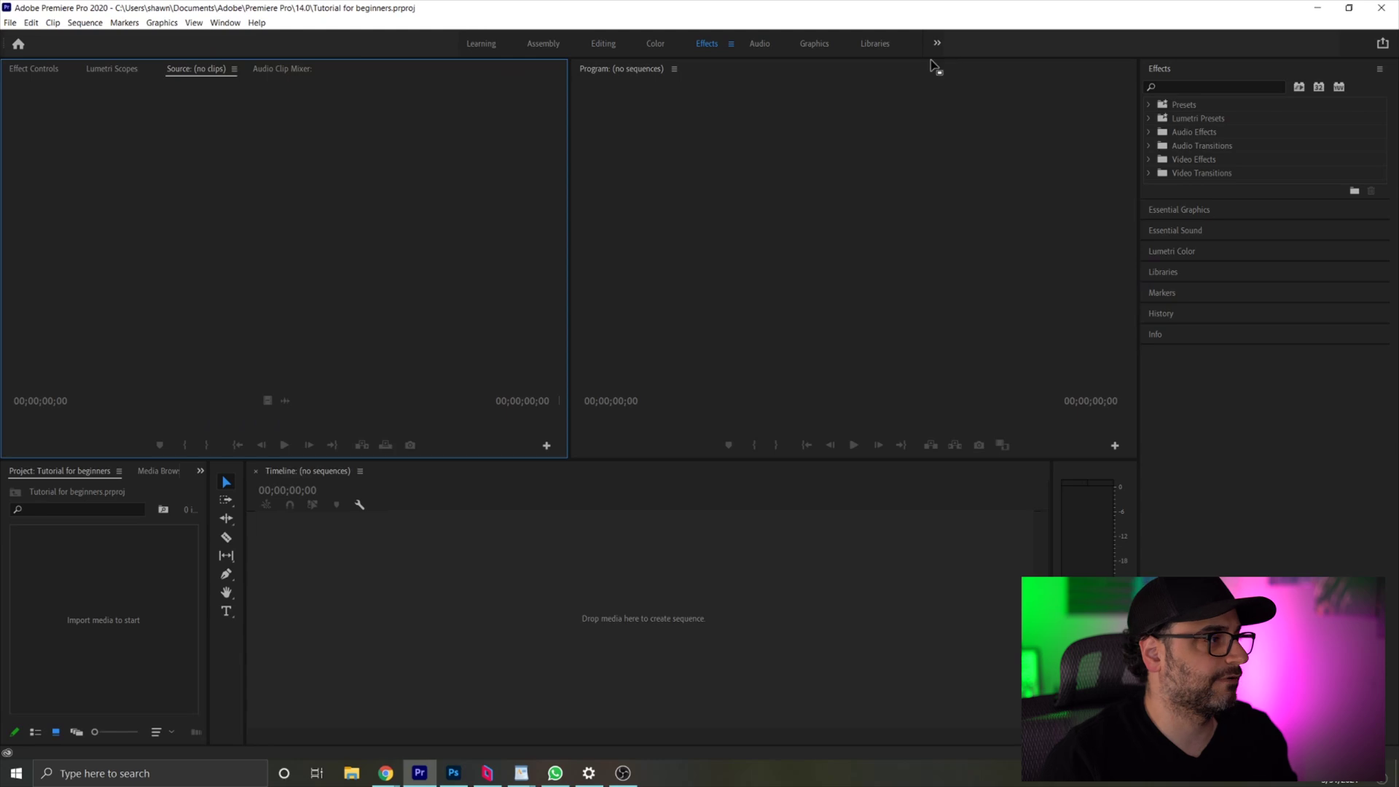
pyautogui.click(225, 23)
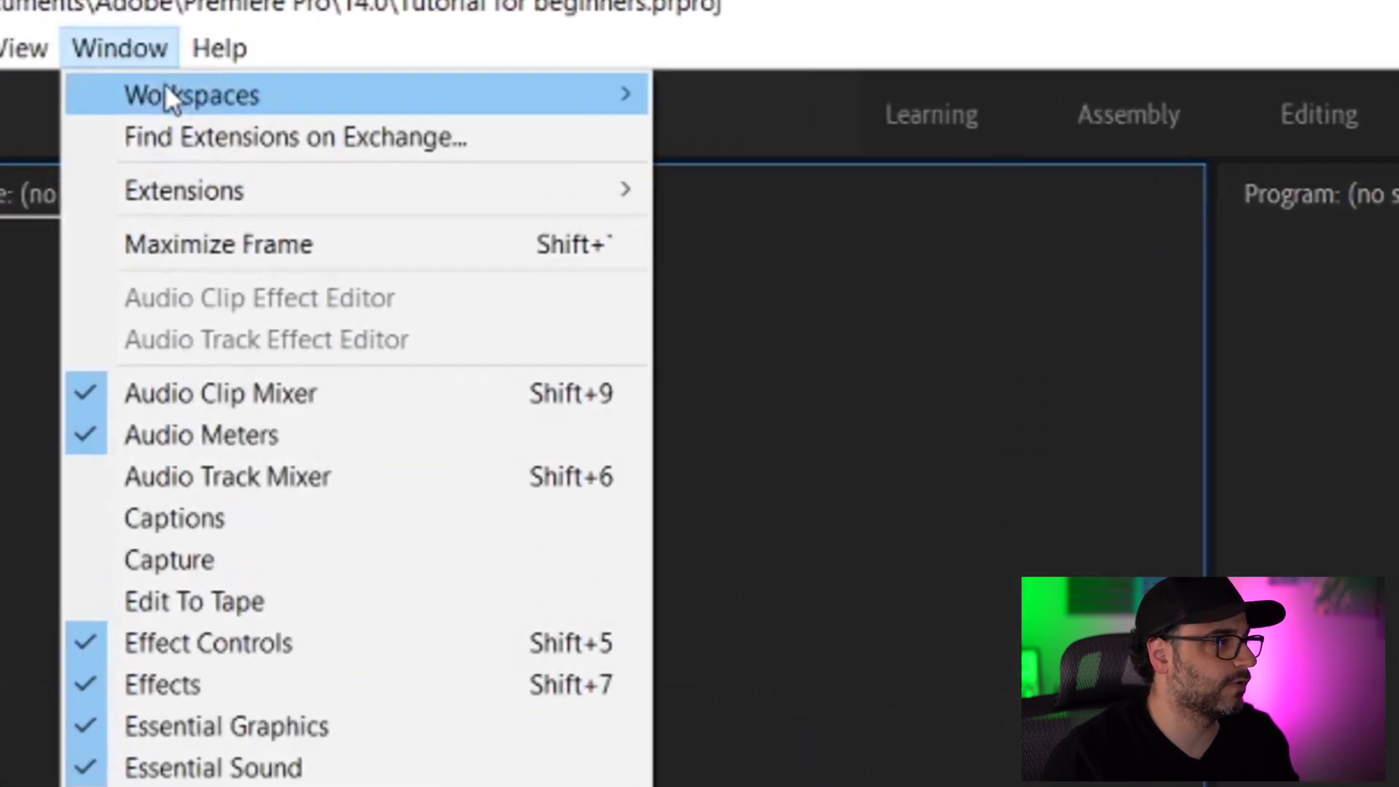
pyautogui.moveTo(262, 94)
pyautogui.click(830, 281)
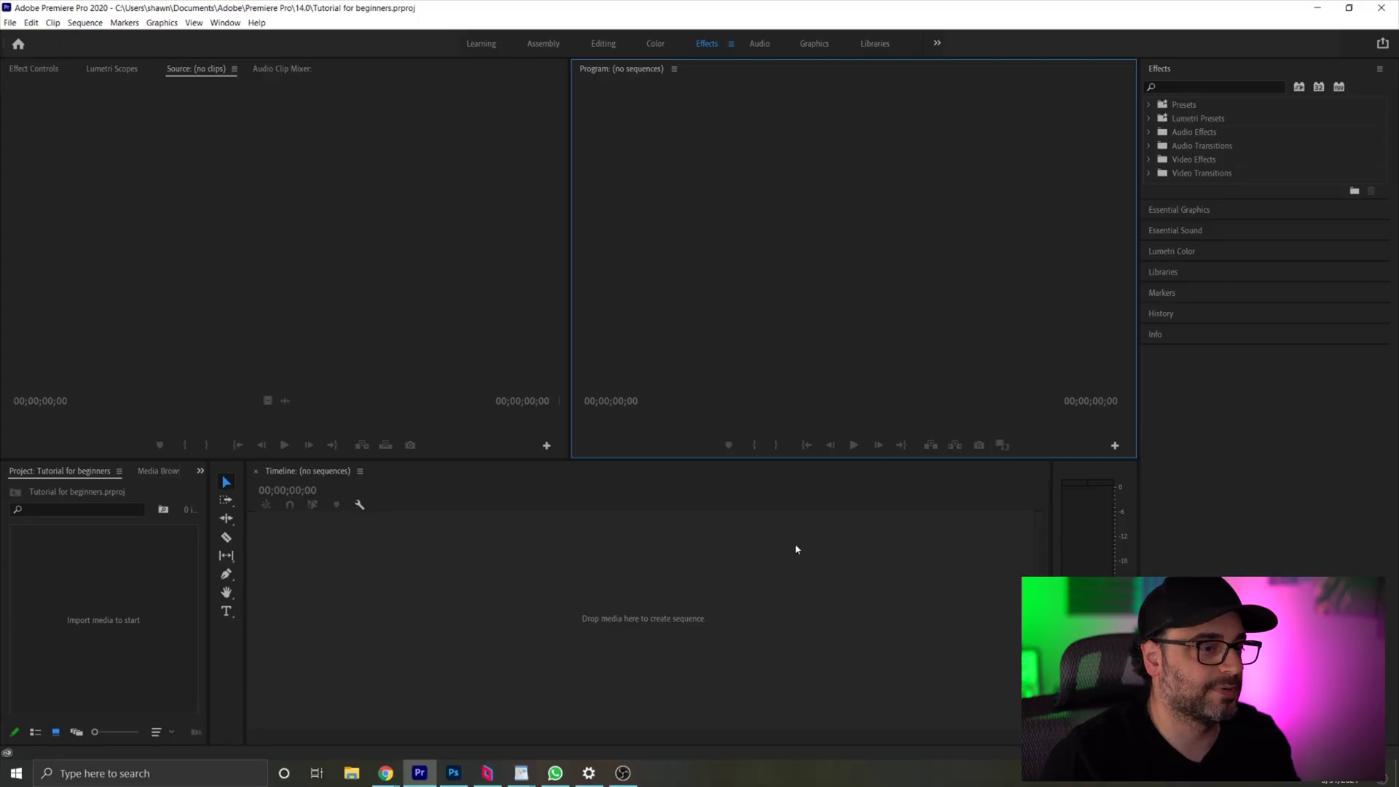
# Widen the Project panel by dragging its right divider
pyautogui.moveTo(209, 616); pyautogui.dragTo(414, 624)
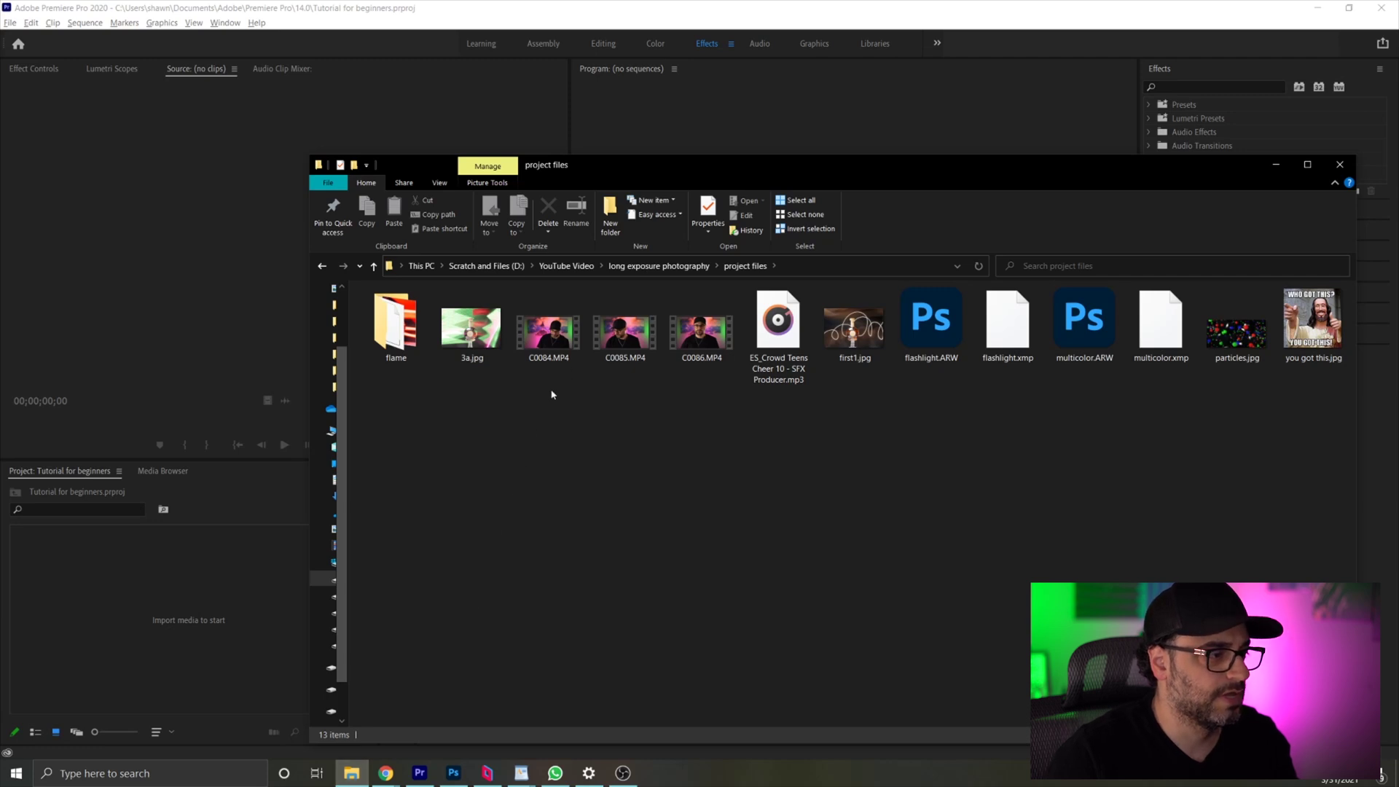
# Drag C0084.MP4, C0085.MP4 and C0086.MP4 from File Explorer into the Project panel
pyautogui.moveTo(540, 421); pyautogui.dragTo(737, 314)
pyautogui.moveTo(546, 331); pyautogui.dragTo(182, 634)
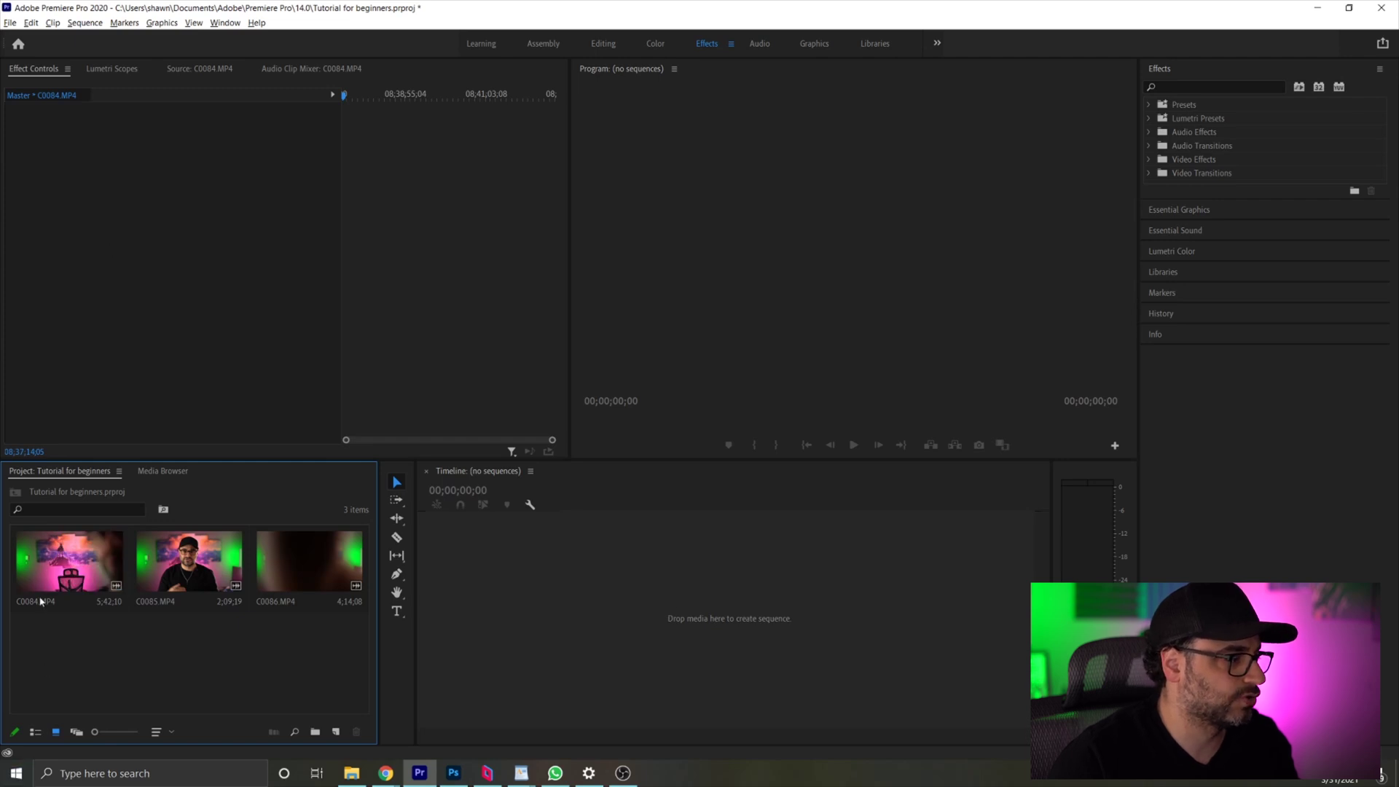
pyautogui.doubleClick(59, 577)
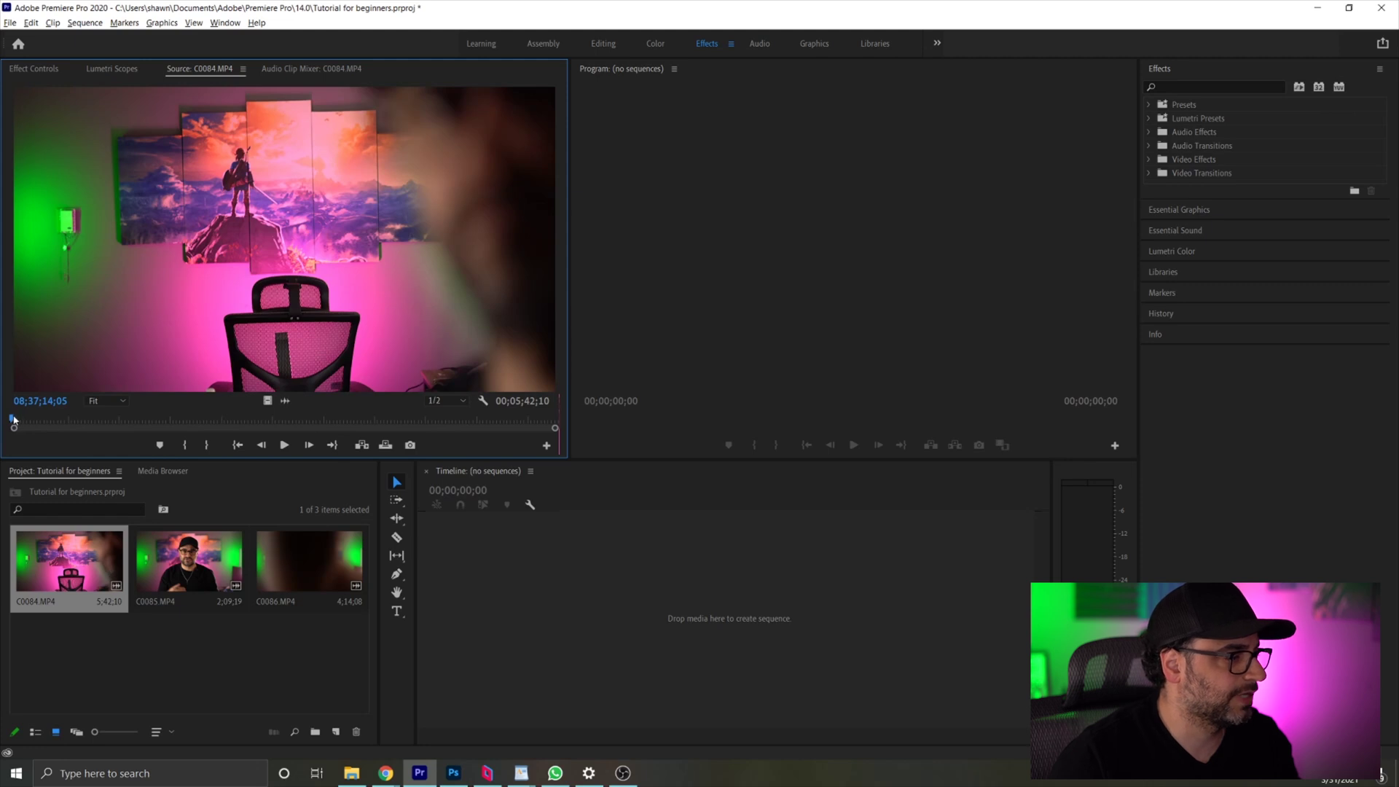
# Mark in and out points on C0084 for a 15;26 section and play it back
pyautogui.moveTo(13, 420); pyautogui.dragTo(52, 422)
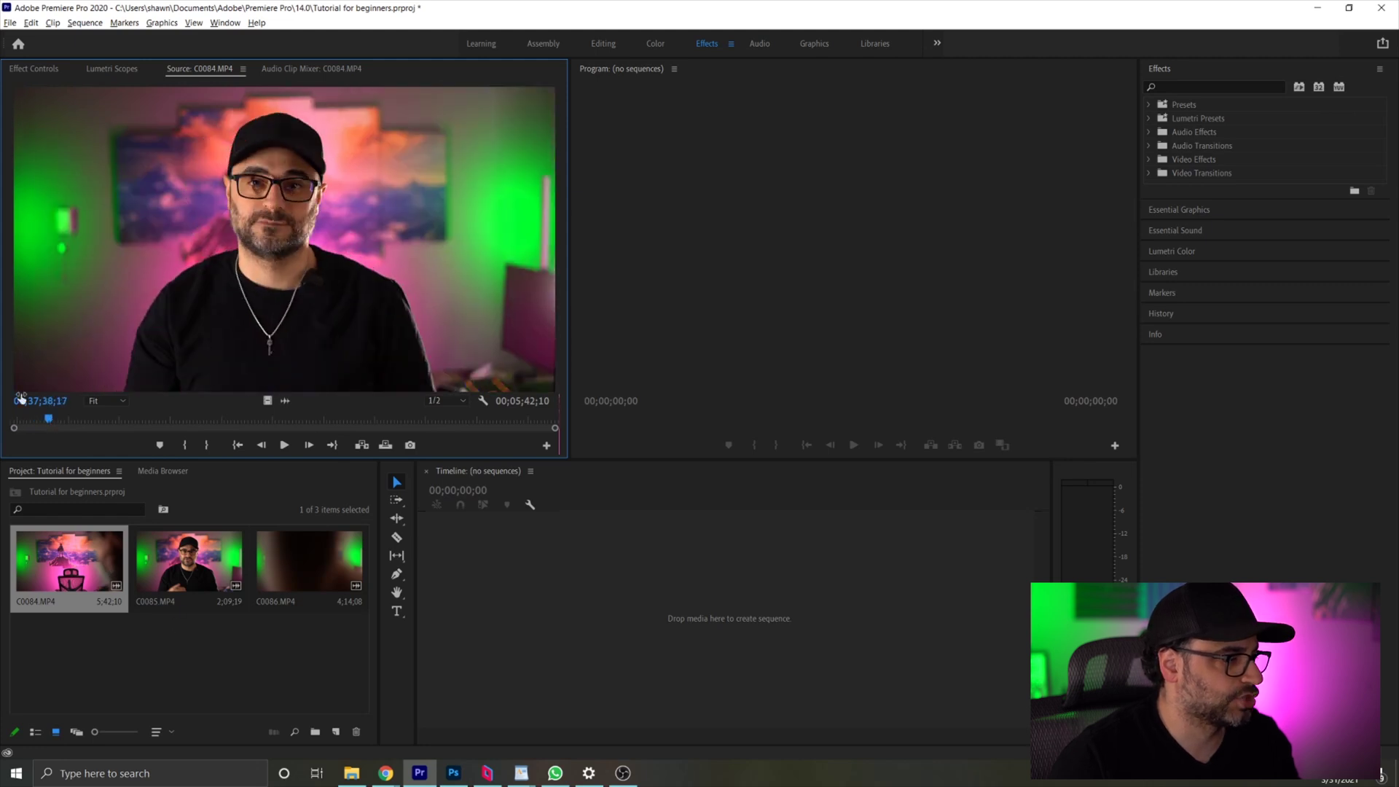
pyautogui.click(13, 420)
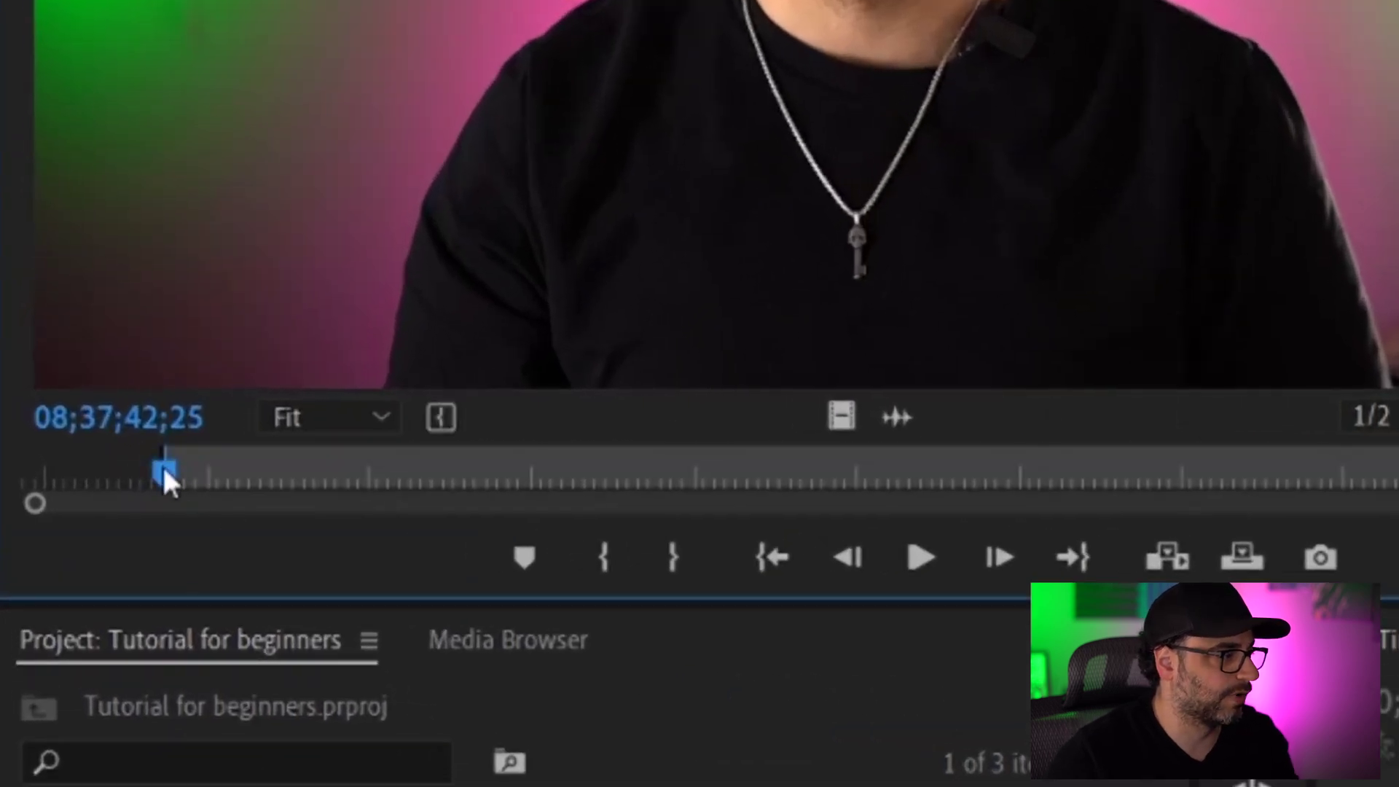
pyautogui.moveTo(163, 470); pyautogui.dragTo(246, 500)
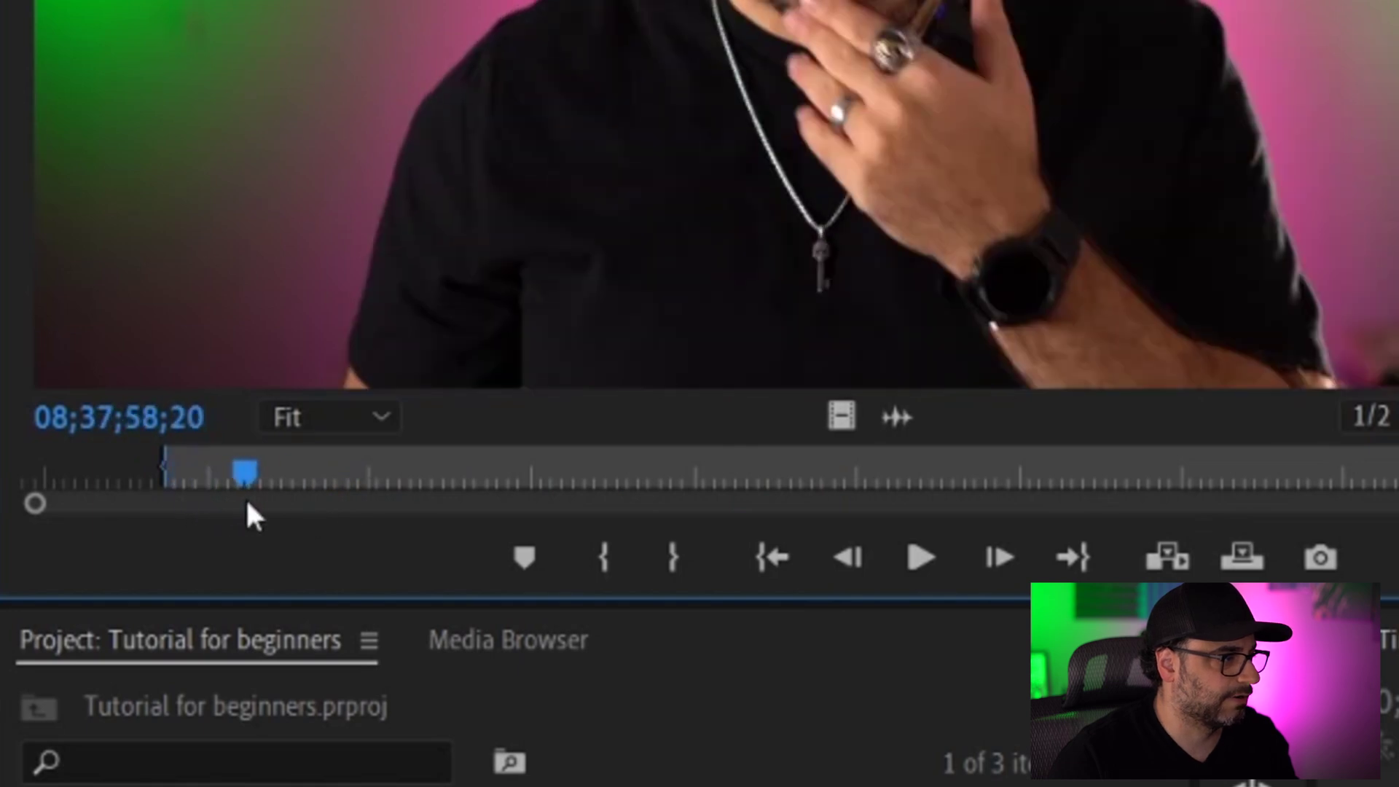
pyautogui.press('o')
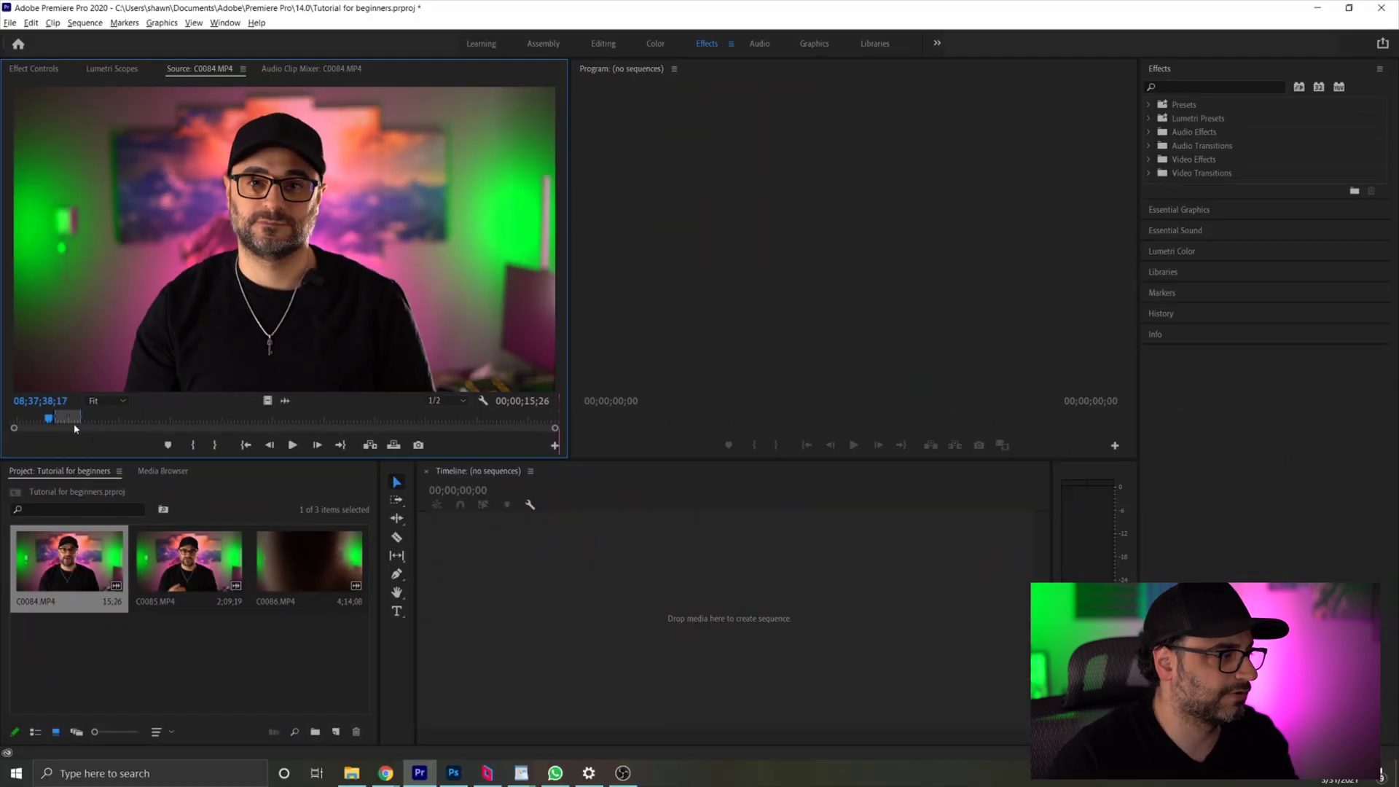
pyautogui.moveTo(219, 486); pyautogui.dragTo(185, 484)
pyautogui.moveTo(60, 421); pyautogui.dragTo(55, 421)
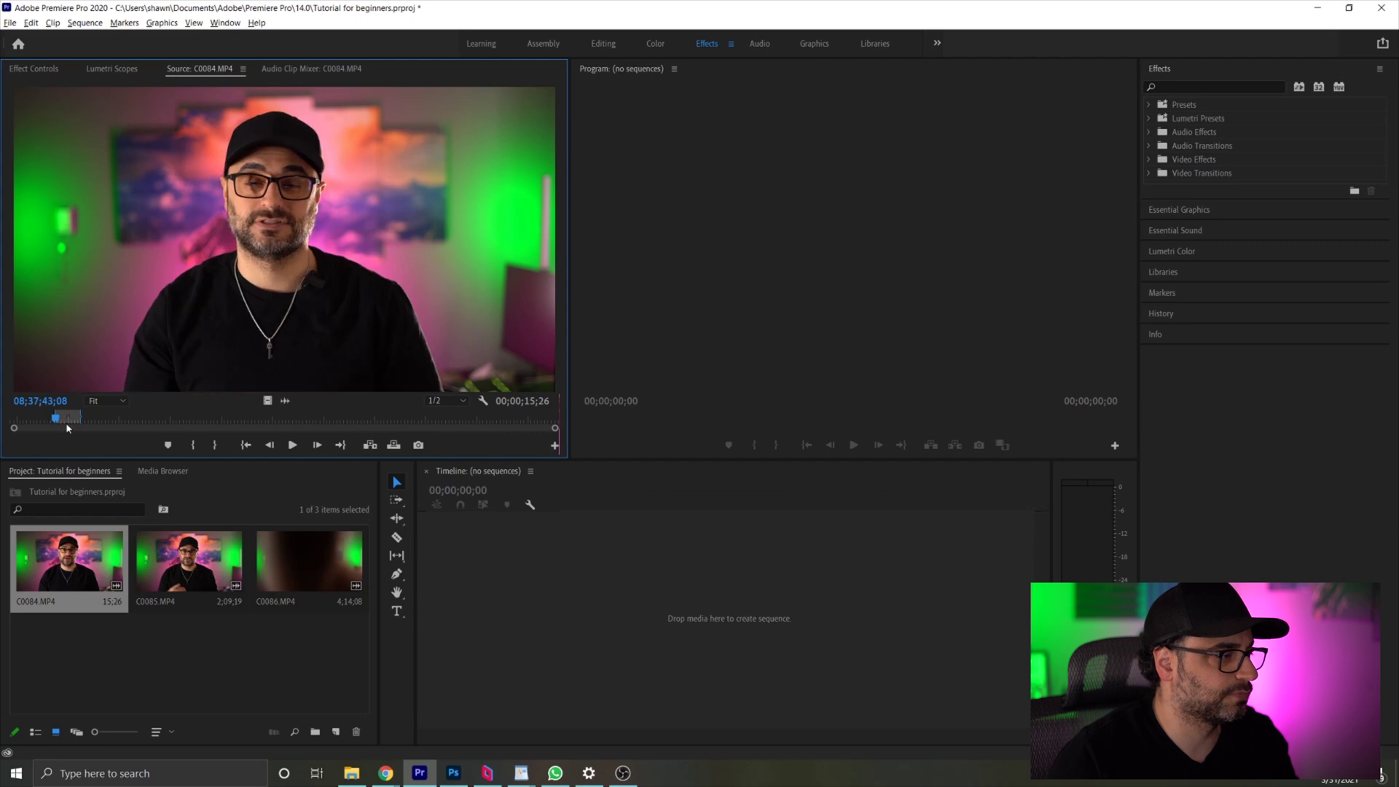
pyautogui.press('space')
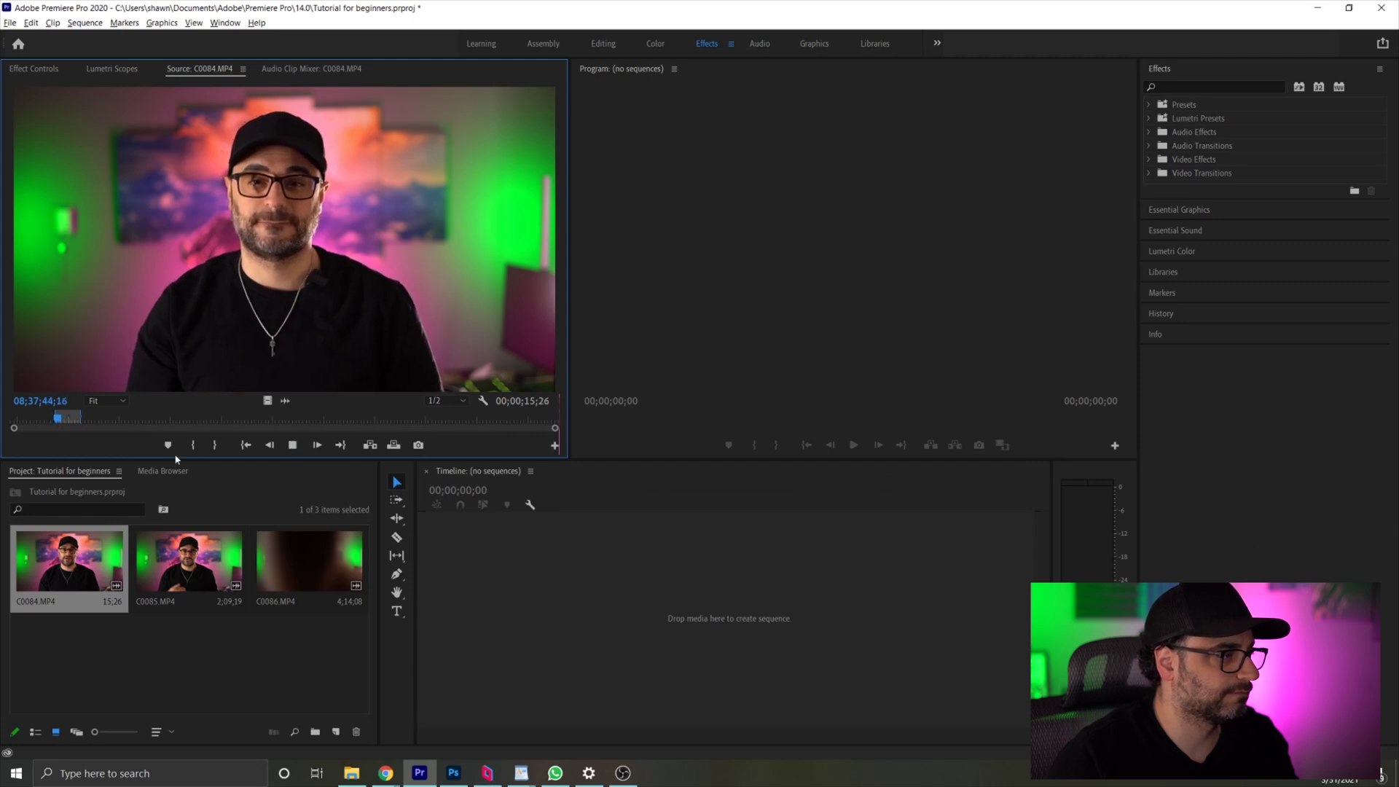
pyautogui.press('space')
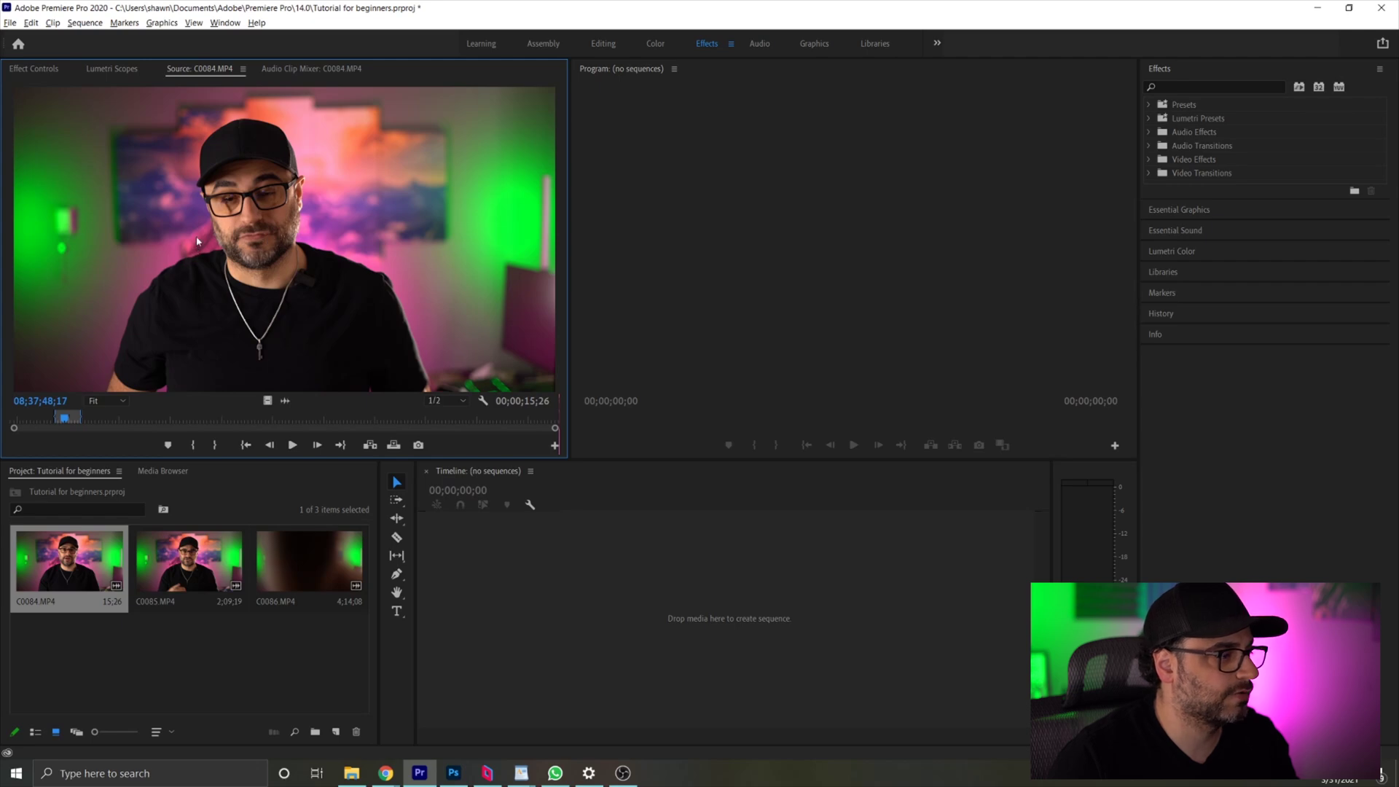
# Build the C0084 sequence from the trimmed clip, removing the extra video-only and audio-only copies
pyautogui.moveTo(479, 561); pyautogui.dragTo(481, 563)
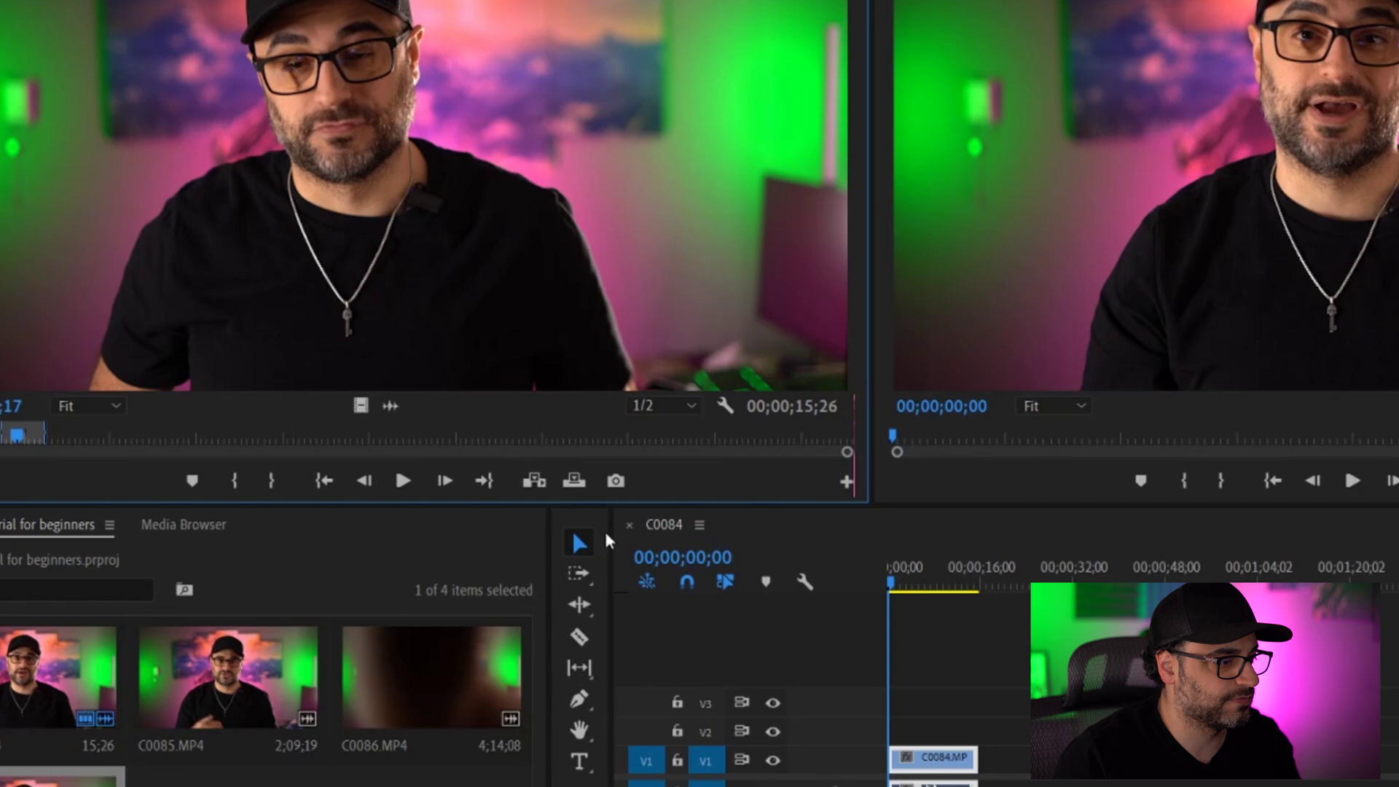
pyautogui.moveTo(609, 539); pyautogui.dragTo(1048, 736)
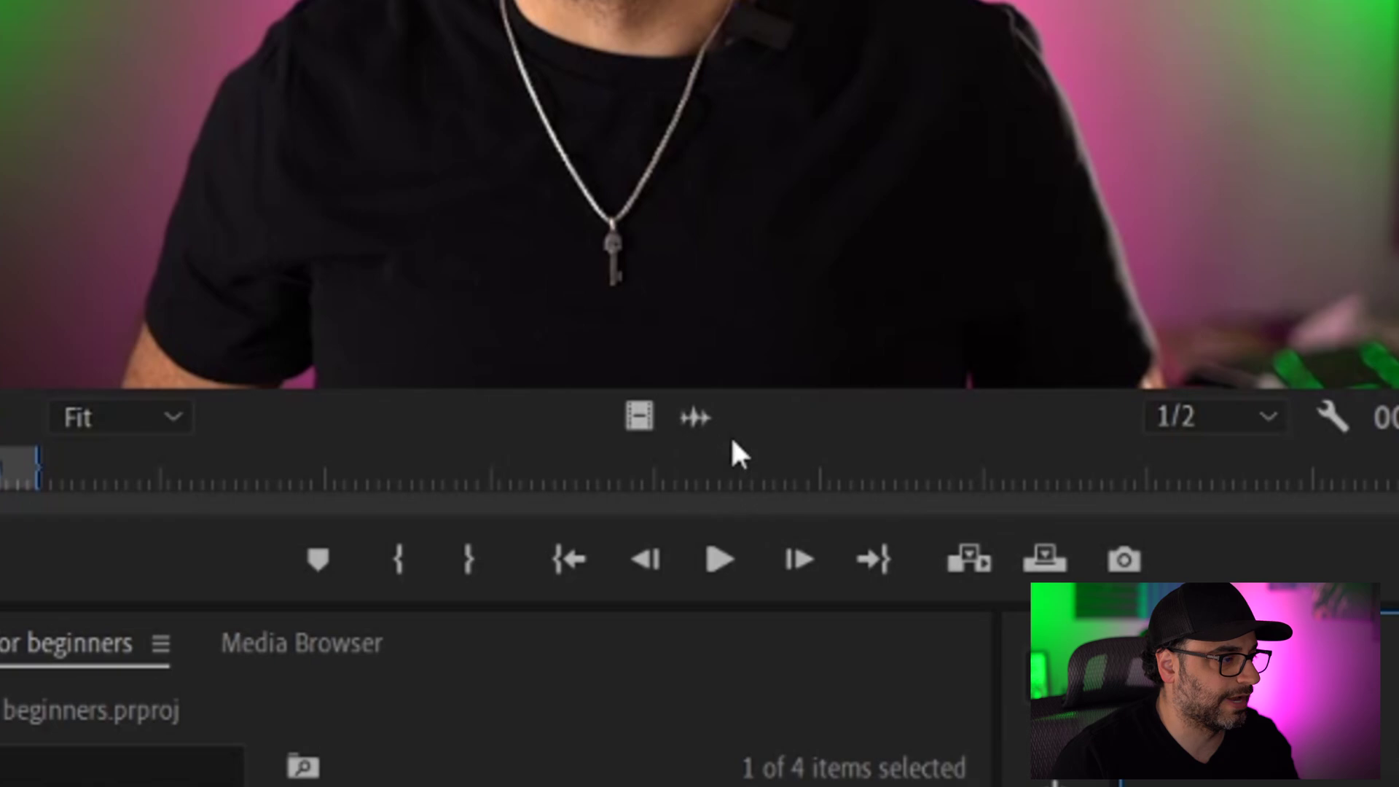
pyautogui.moveTo(698, 416); pyautogui.dragTo(735, 638)
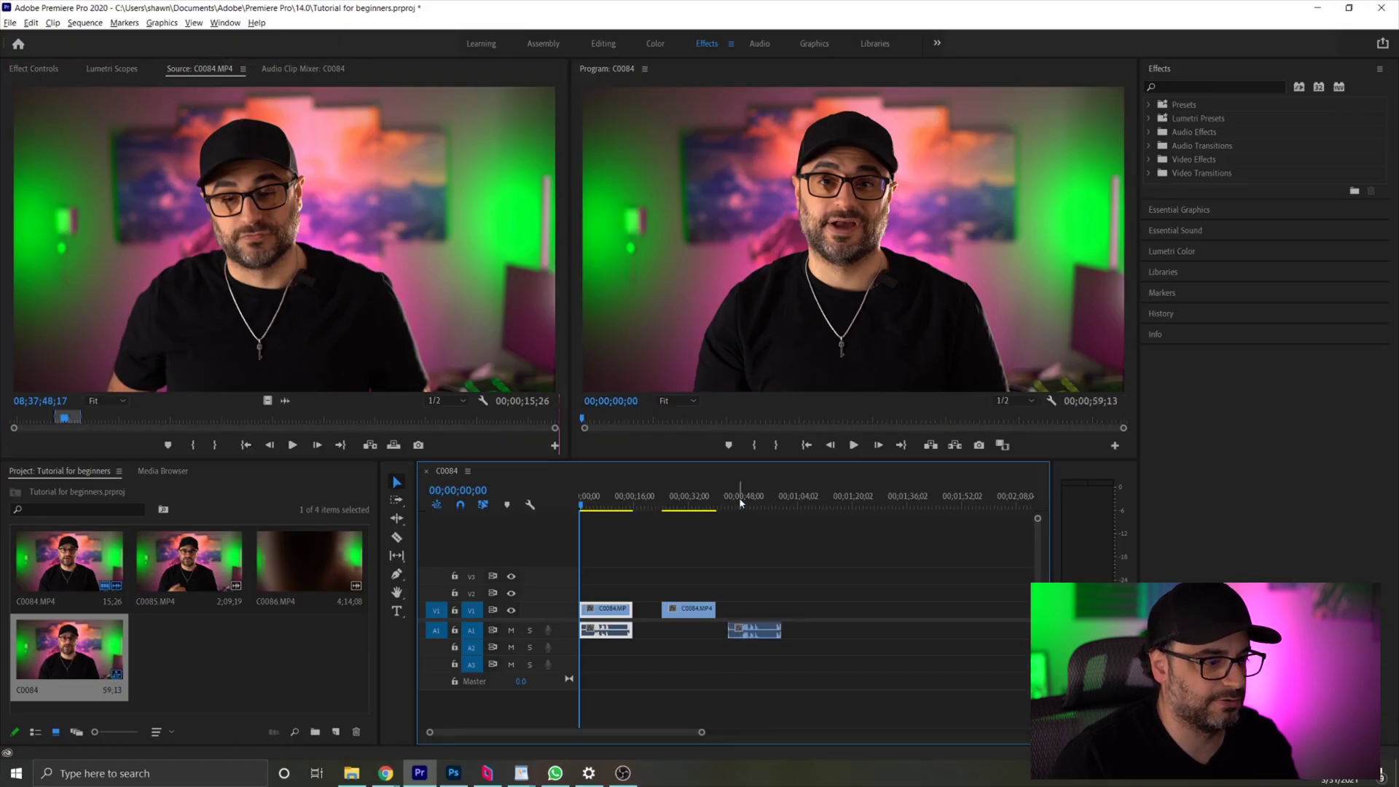
pyautogui.click(738, 501)
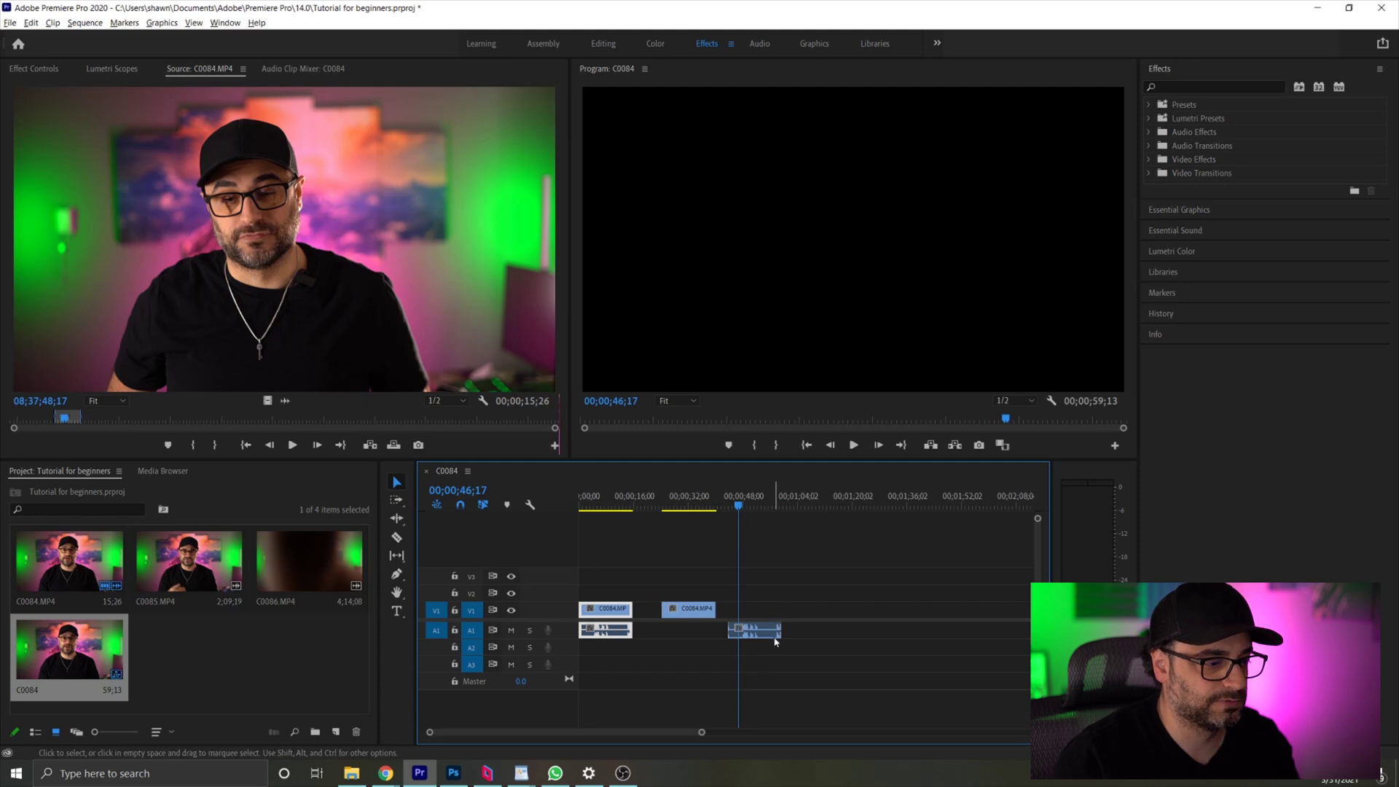
pyautogui.hotkey('ctrl', 'z')
pyautogui.hotkey('ctrl', 'z')
pyautogui.moveTo(592, 503)
pyautogui.mouseDown()
pyautogui.moveTo(618, 507)
pyautogui.moveTo(594, 507)
pyautogui.mouseUp()
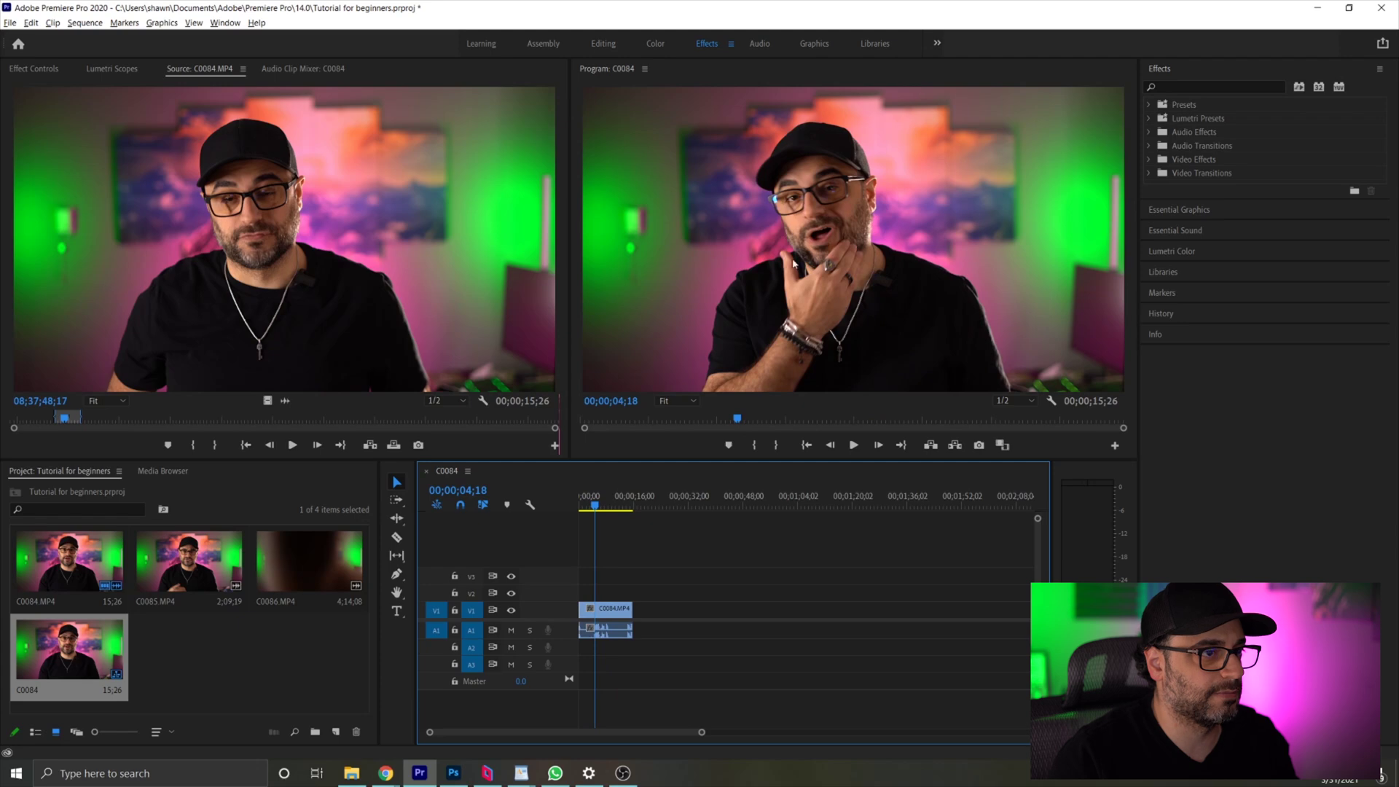
pyautogui.press('Right')
pyautogui.press('Right')
pyautogui.press('Right')
pyautogui.press('Right')
pyautogui.press('Right')
pyautogui.press('Right')
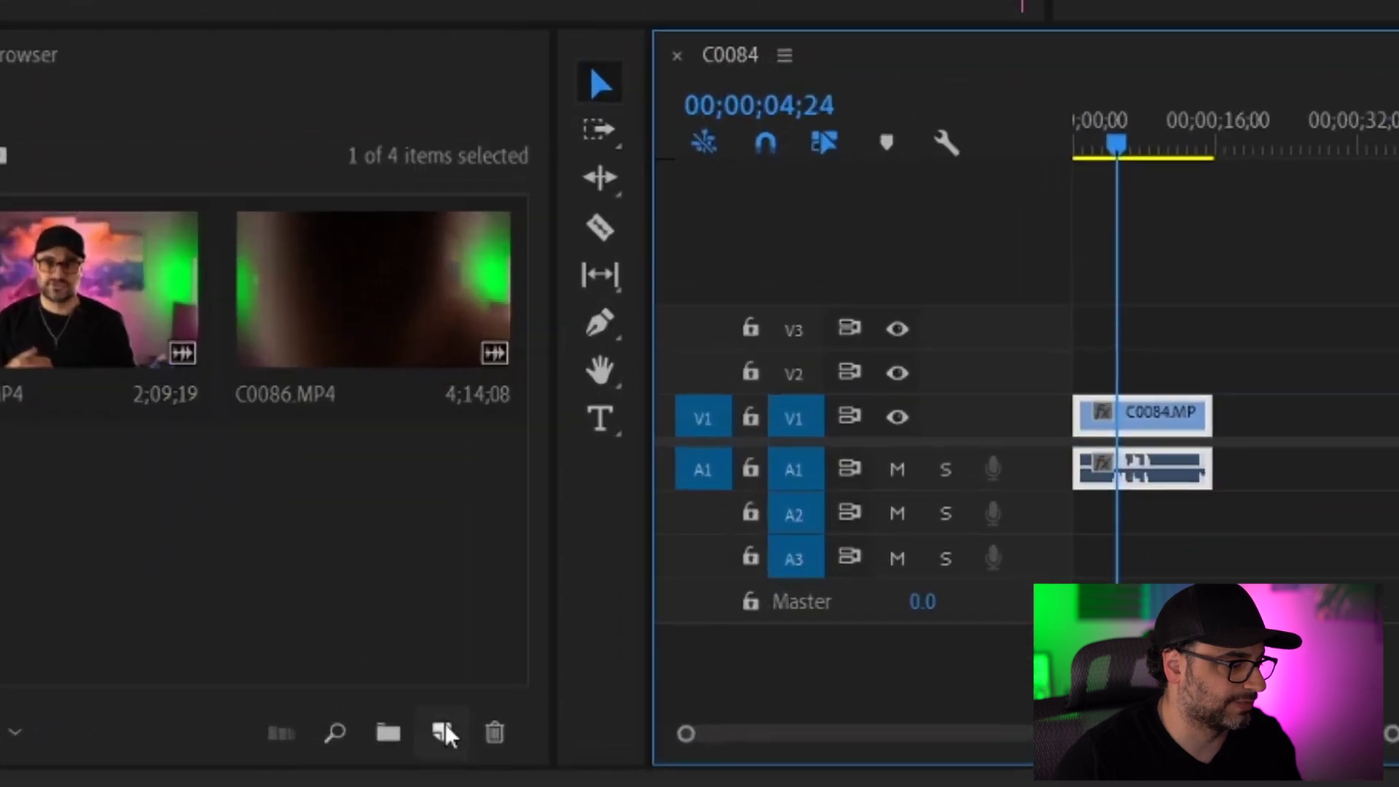
# Create an adjustment layer named 'color grade' and place it on V2 above C0084
pyautogui.click(336, 732)
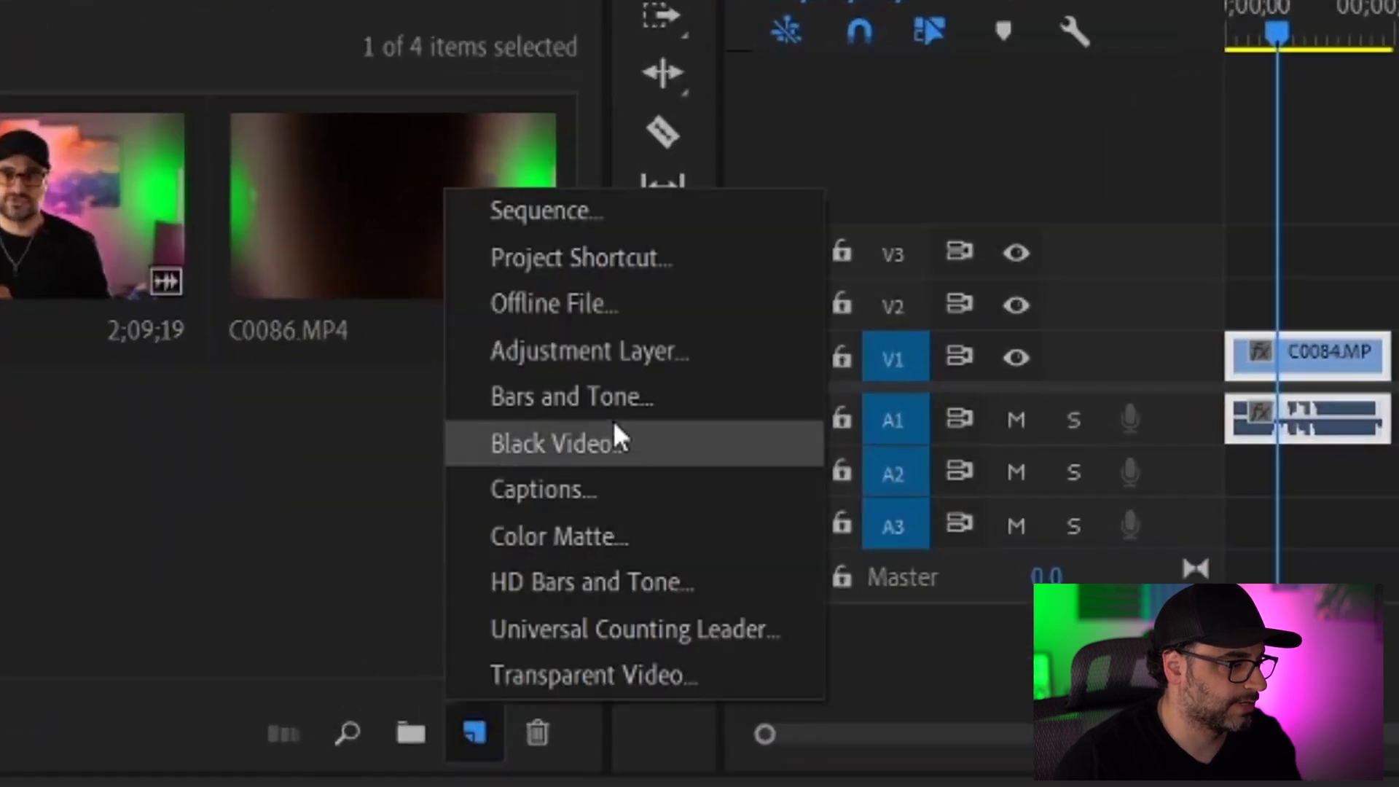
pyautogui.click(627, 362)
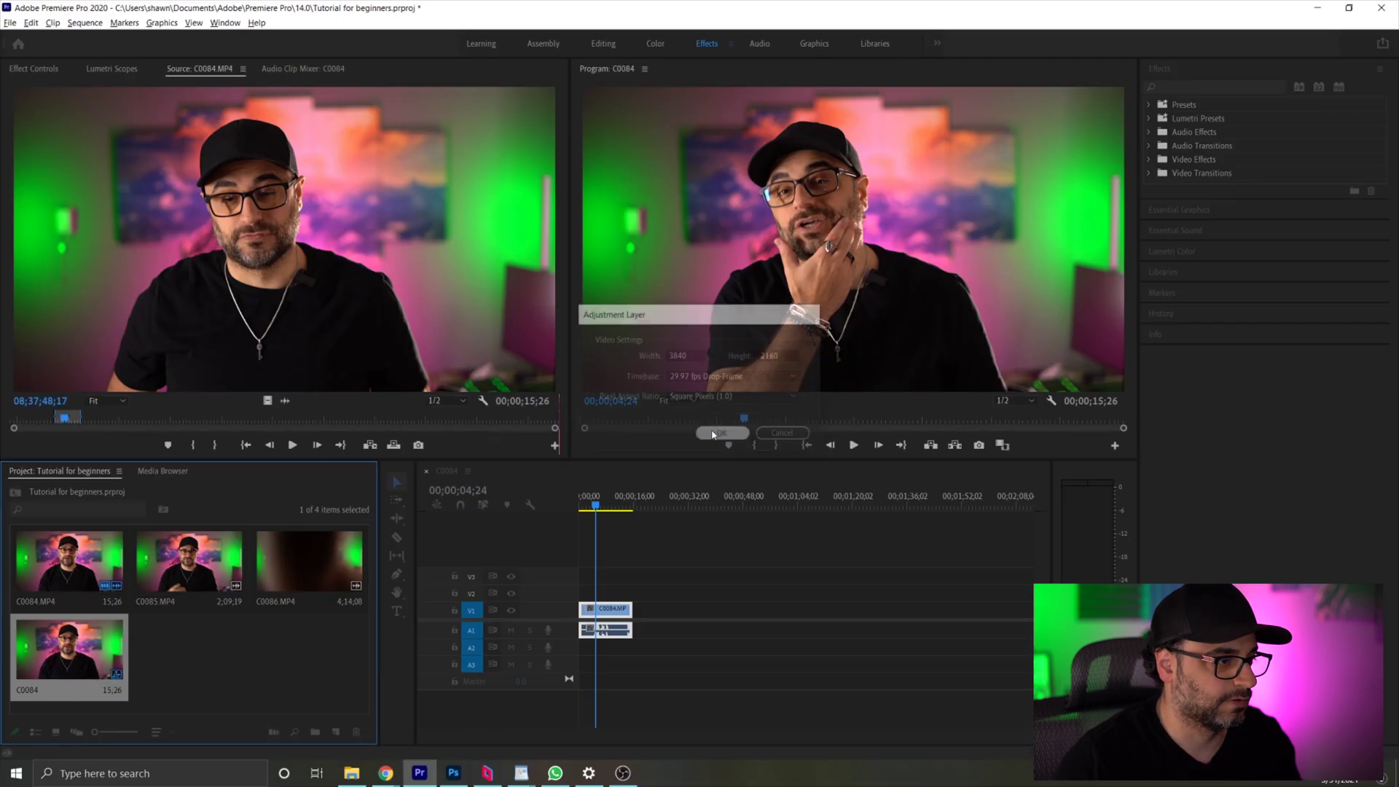
pyautogui.press('Return')
pyautogui.click(175, 688)
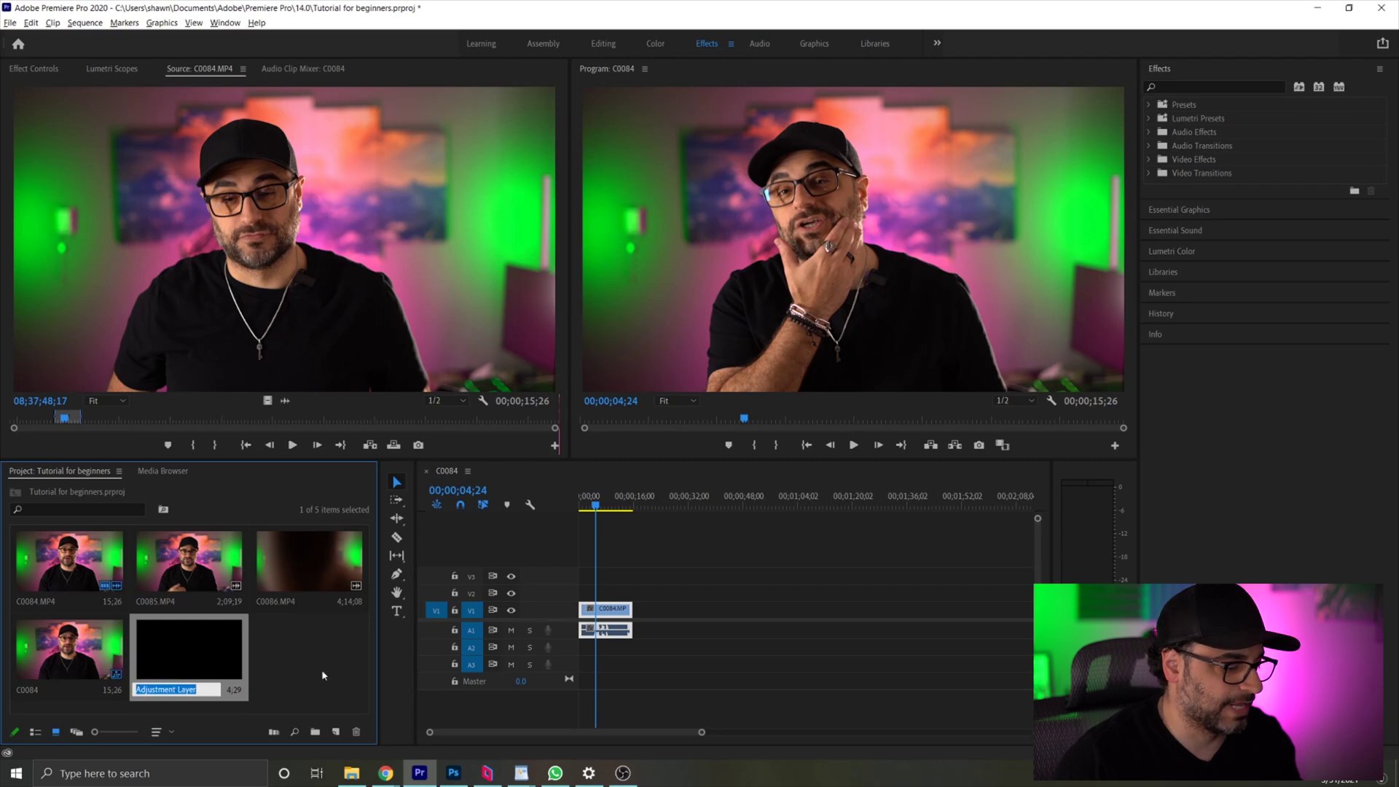
pyautogui.write('colore')
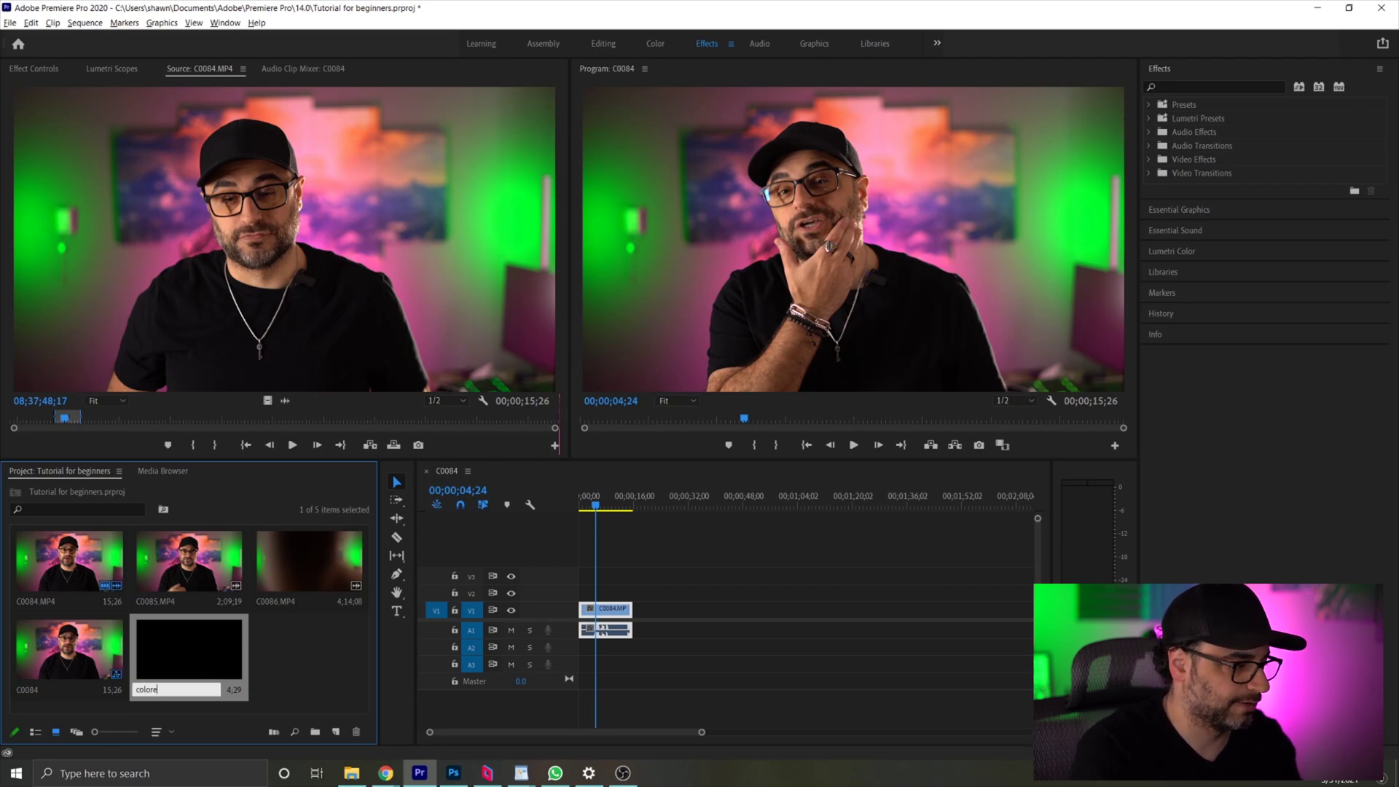
pyautogui.click(301, 651)
pyautogui.moveTo(184, 657); pyautogui.dragTo(601, 602)
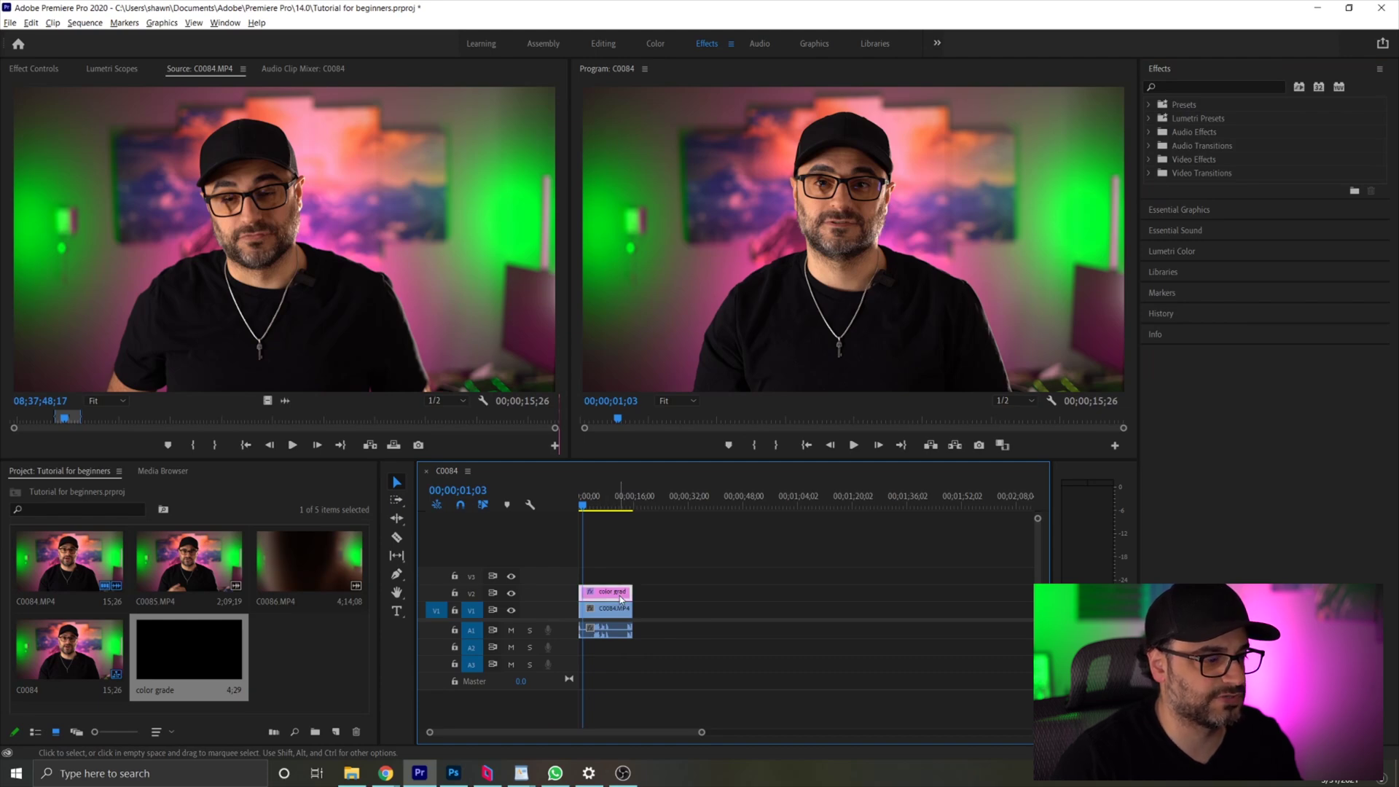
# Drag Lumetri Color Saturation to 0 on the color grade layer, undoing a trial Highlights change
pyautogui.click(1172, 252)
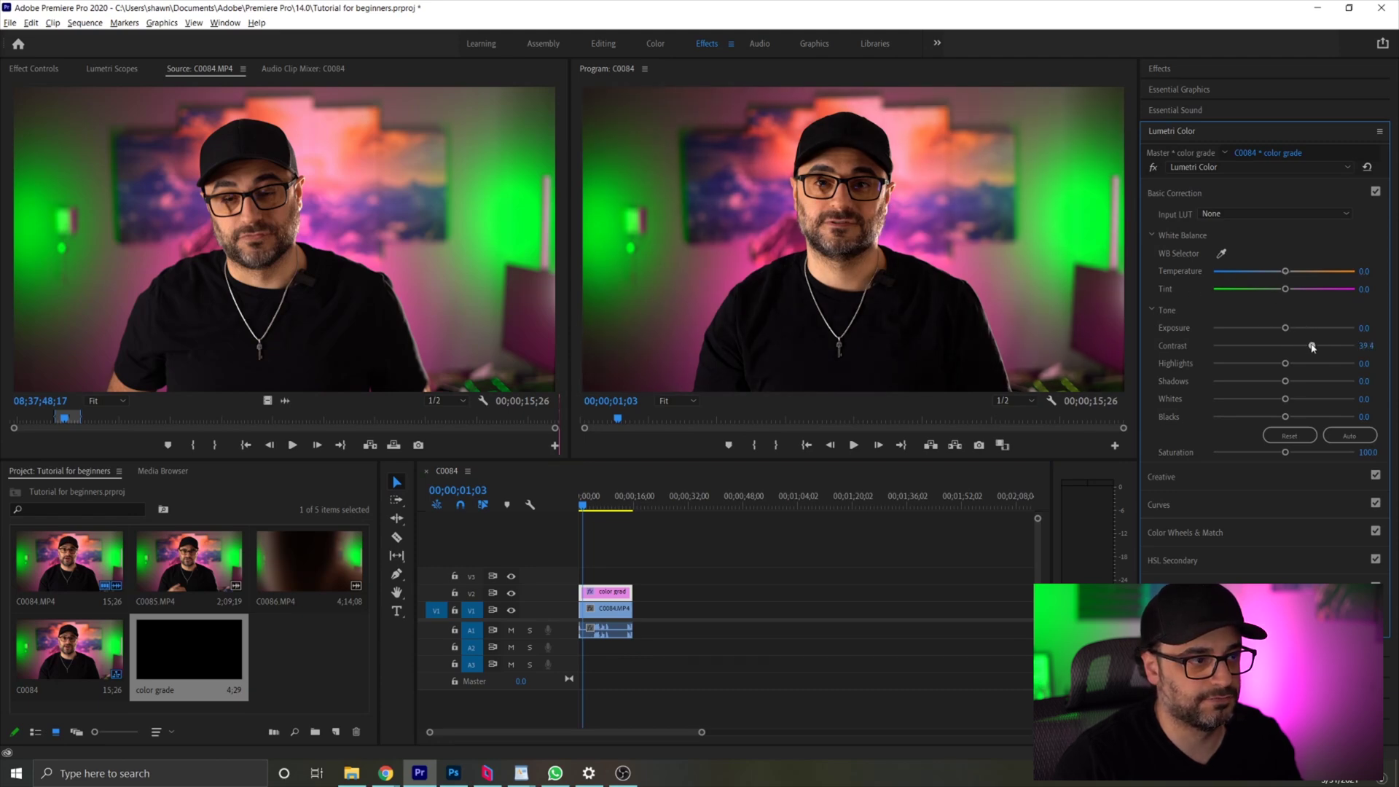
pyautogui.moveTo(1281, 367); pyautogui.dragTo(1252, 373)
pyautogui.hotkey('ctrl', 'z')
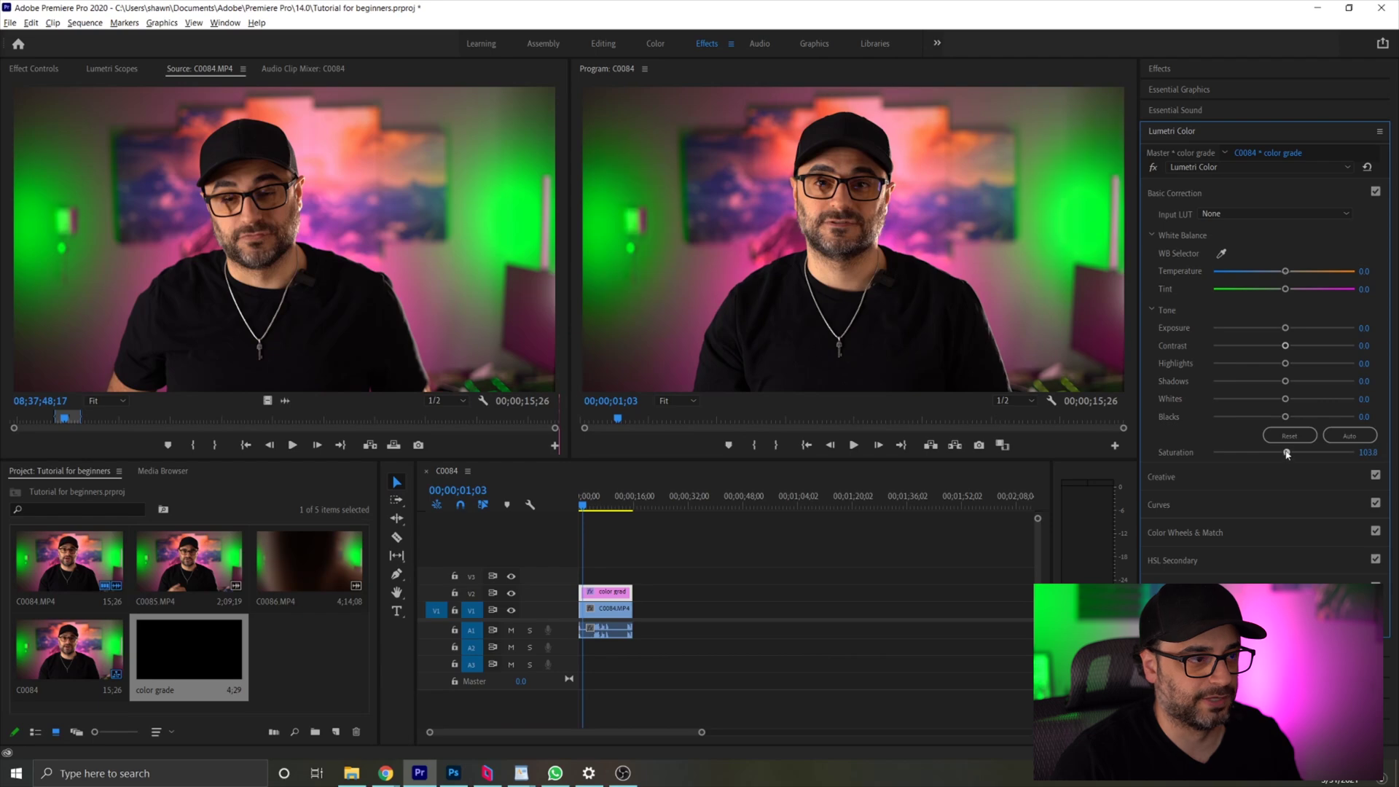
pyautogui.moveTo(1287, 453); pyautogui.dragTo(1174, 456)
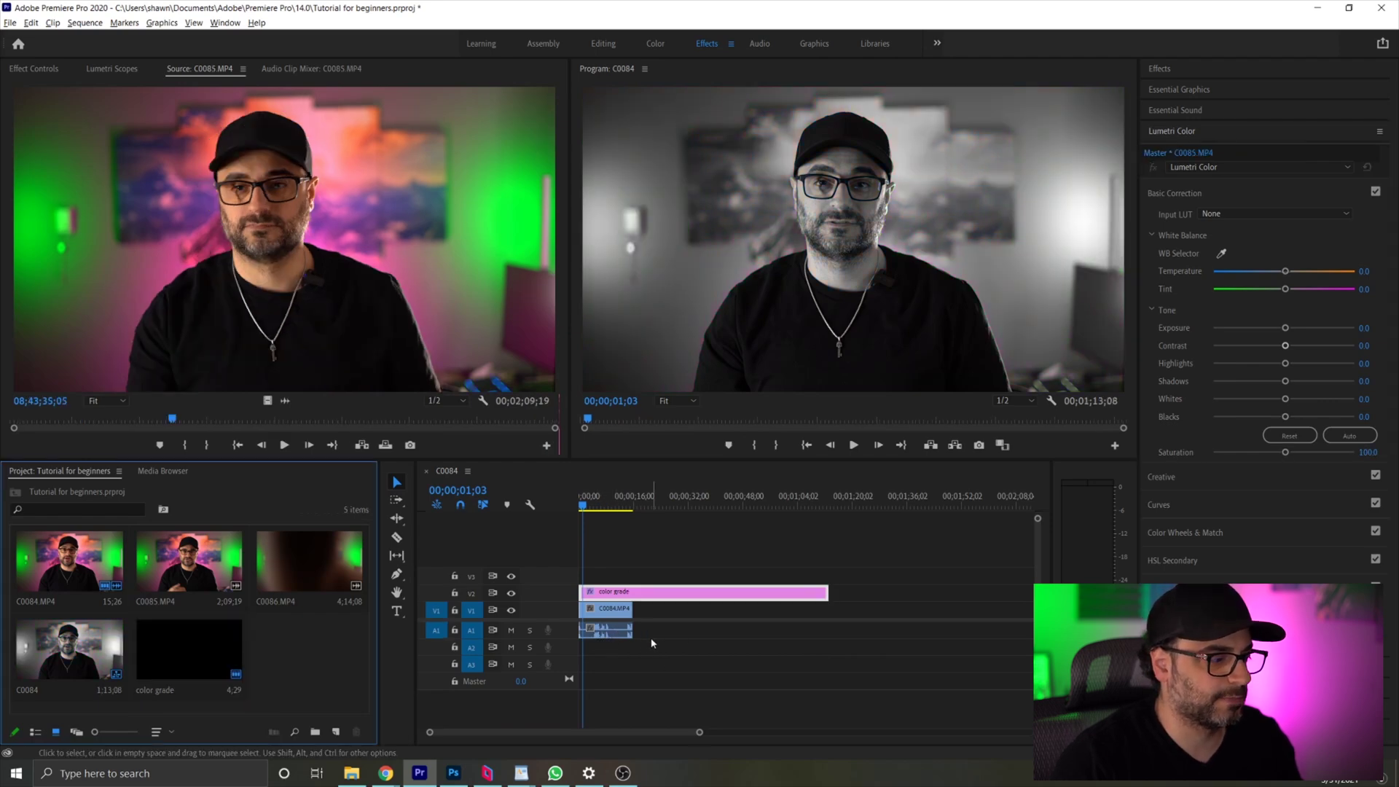
pyautogui.doubleClick(181, 562)
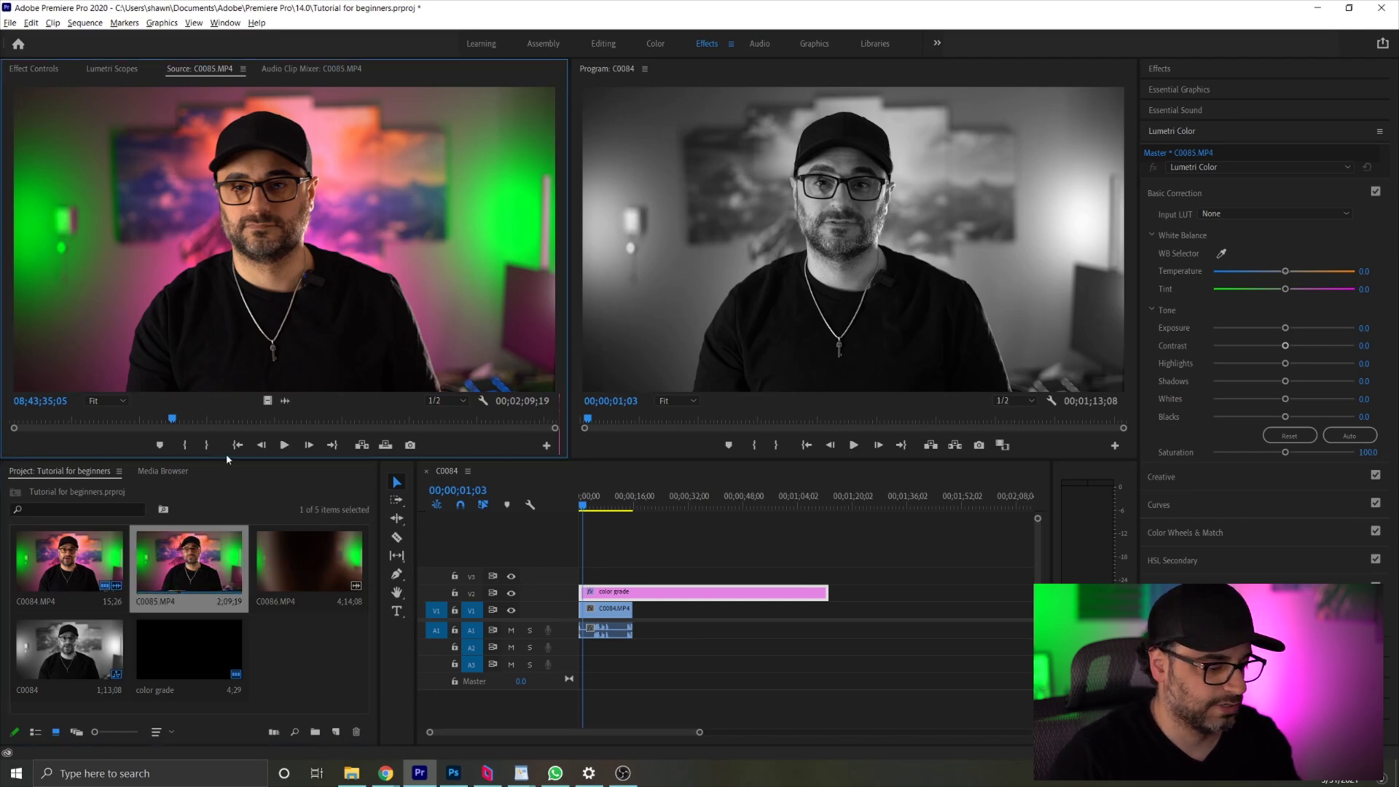
# Mark a roughly 31-second range of C0085, drop it after C0084, and play across the cut
pyautogui.press('i')
pyautogui.press('o')
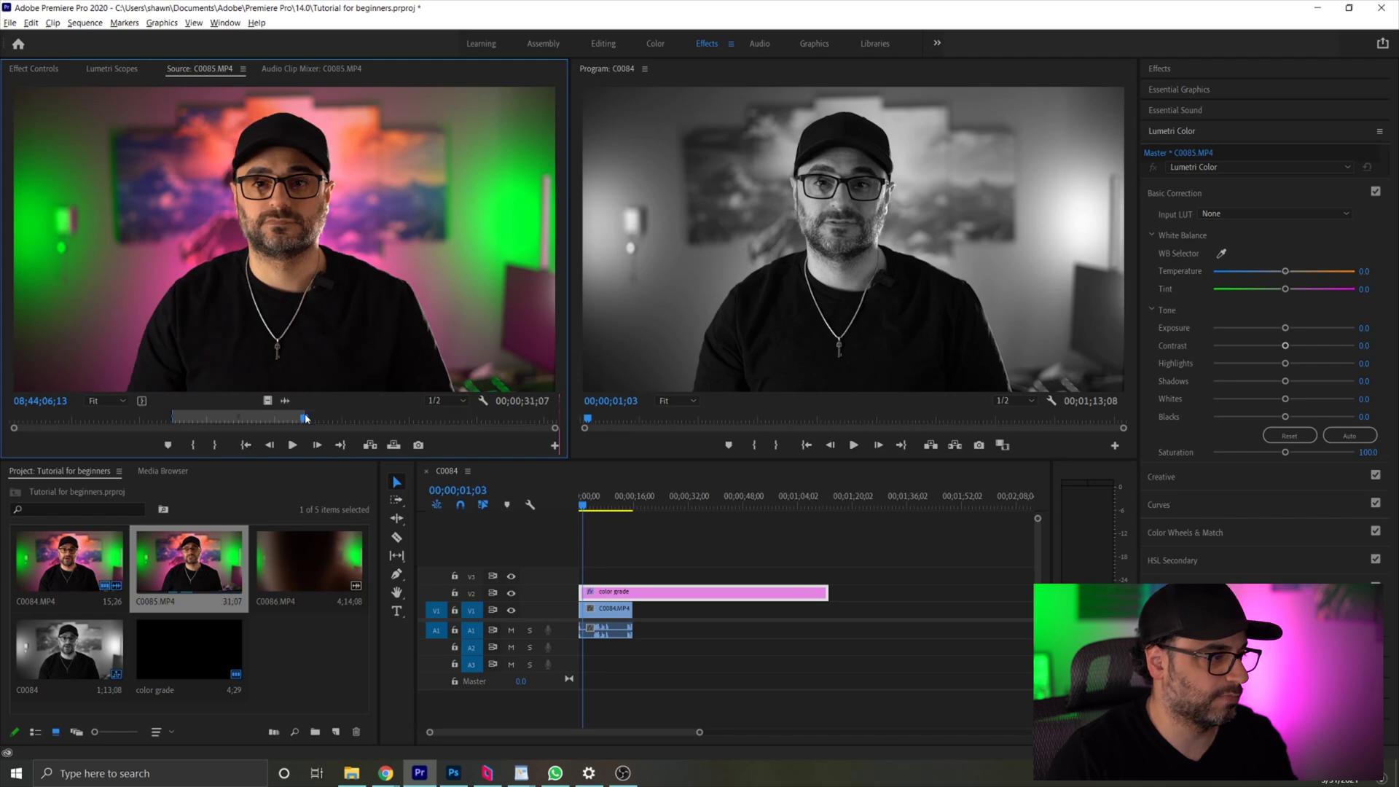
pyautogui.moveTo(545, 420); pyautogui.dragTo(641, 608)
pyautogui.click(647, 502)
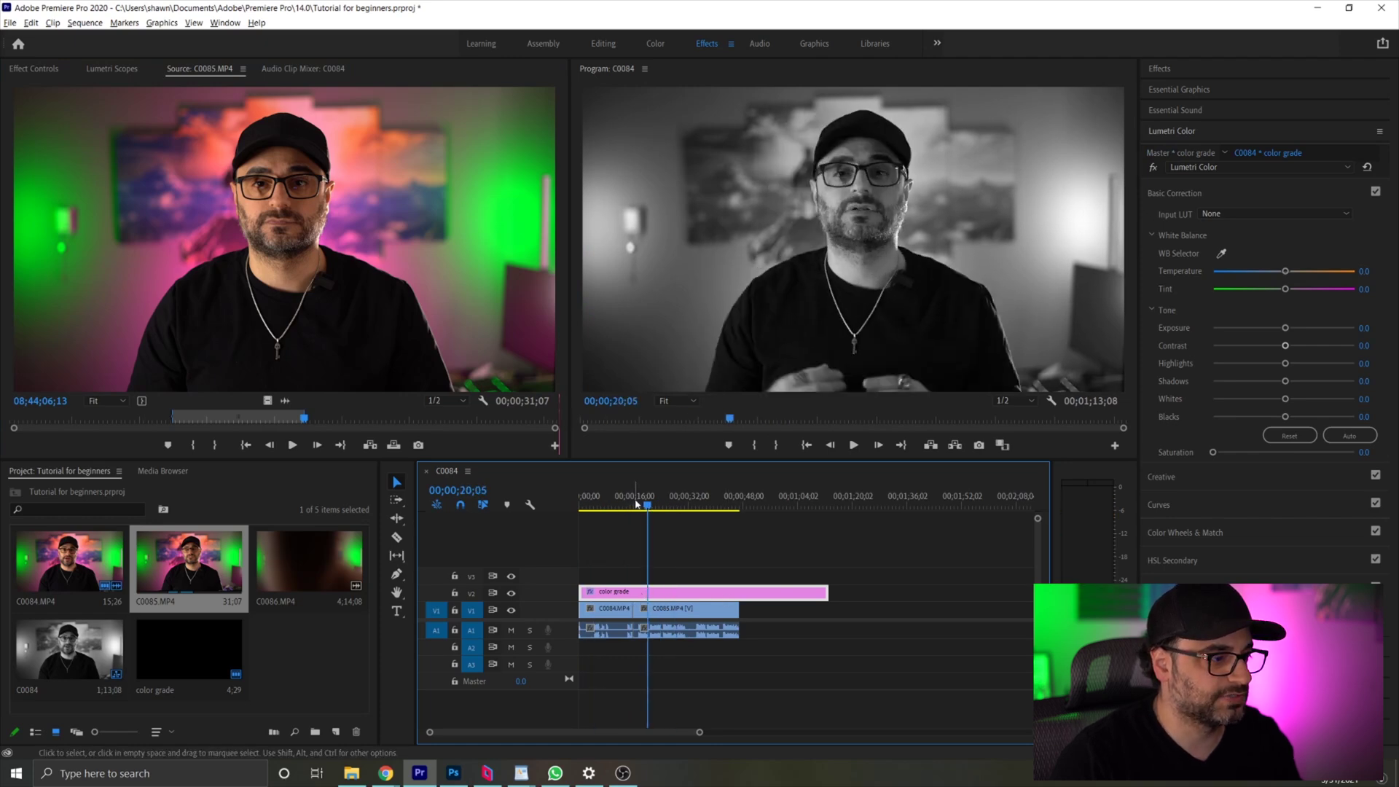
pyautogui.moveTo(636, 503); pyautogui.dragTo(636, 519)
pyautogui.press('space')
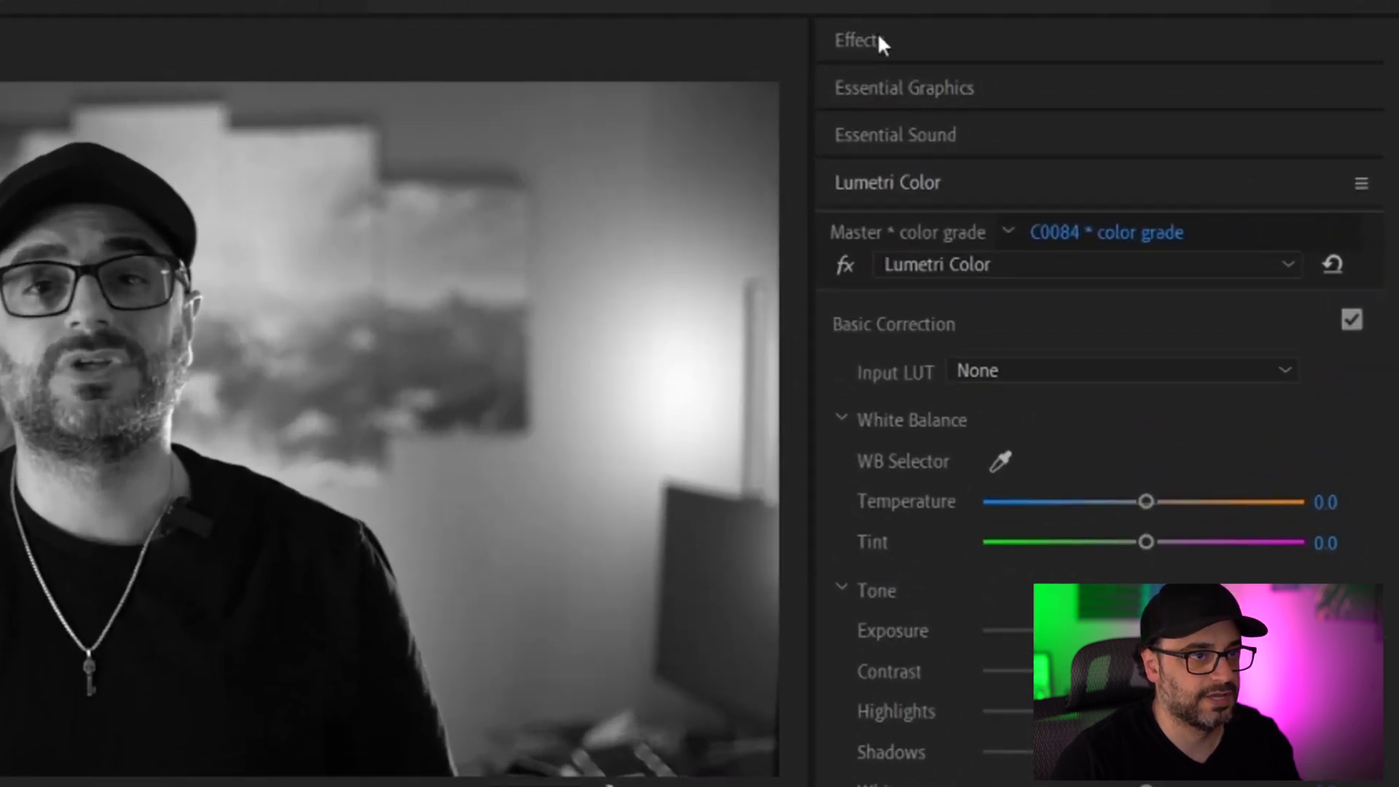
pyautogui.click(879, 36)
# Search 'diss' and drop Cross Dissolve on the C0084/C0085 edit point, then replay it
pyautogui.click(881, 75)
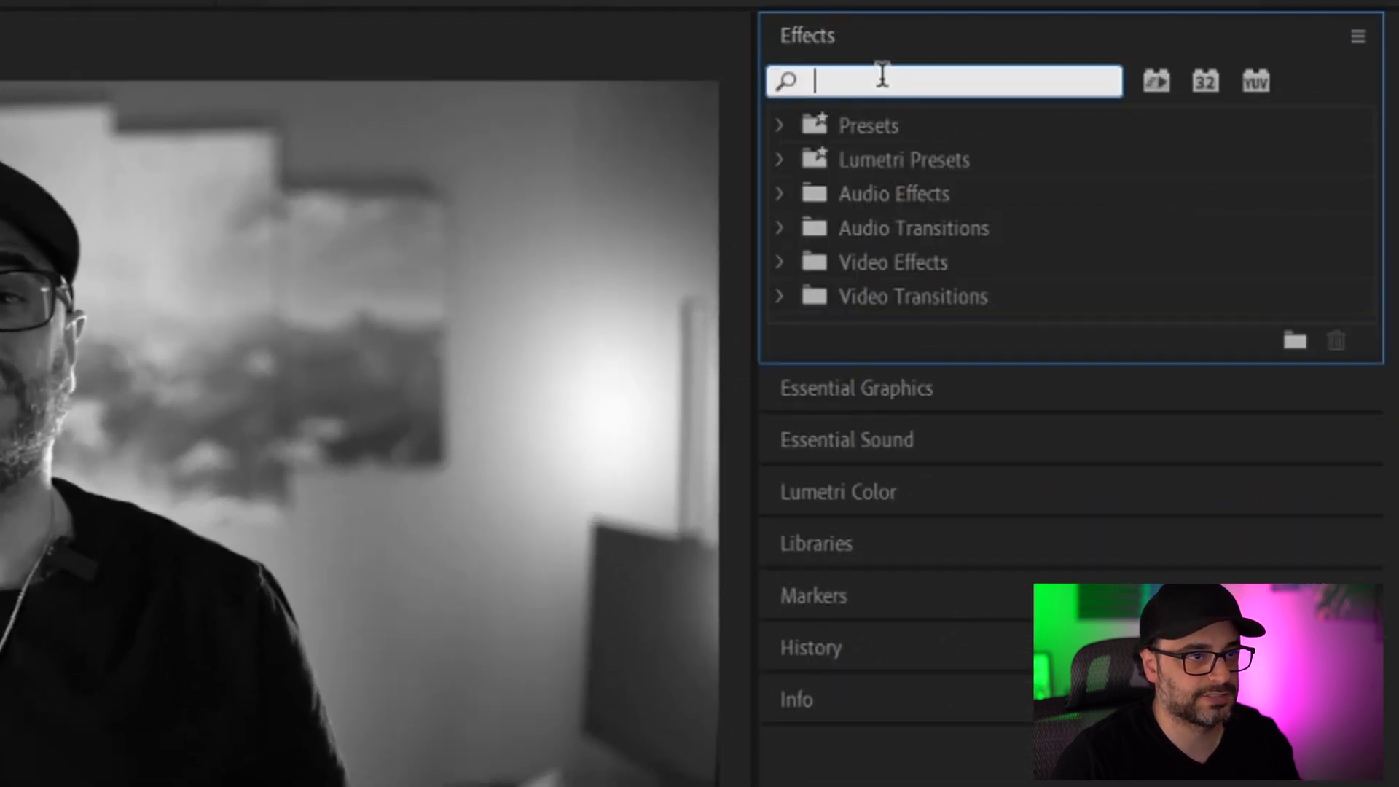
pyautogui.write('dis')
pyautogui.write('so')
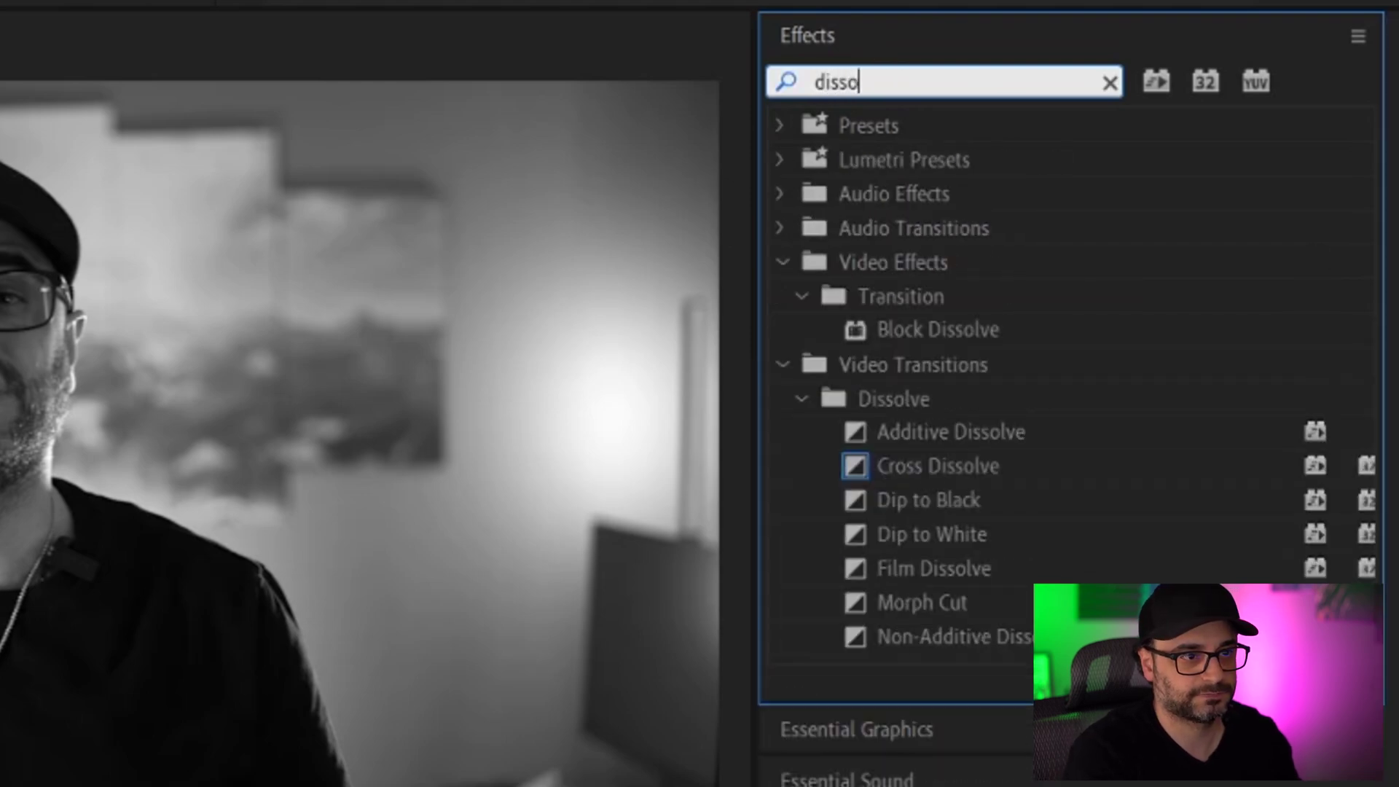
pyautogui.moveTo(911, 474); pyautogui.dragTo(639, 625)
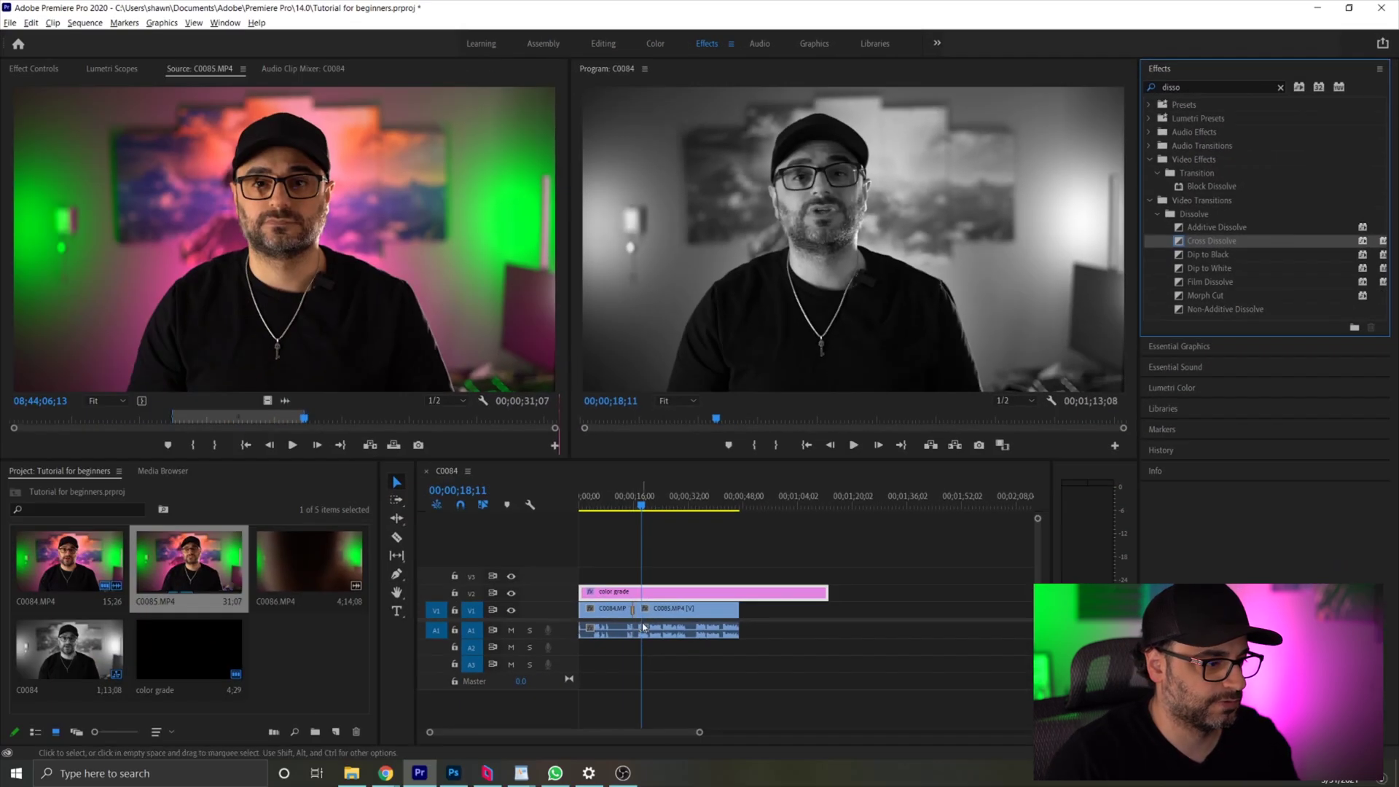
pyautogui.click(634, 503)
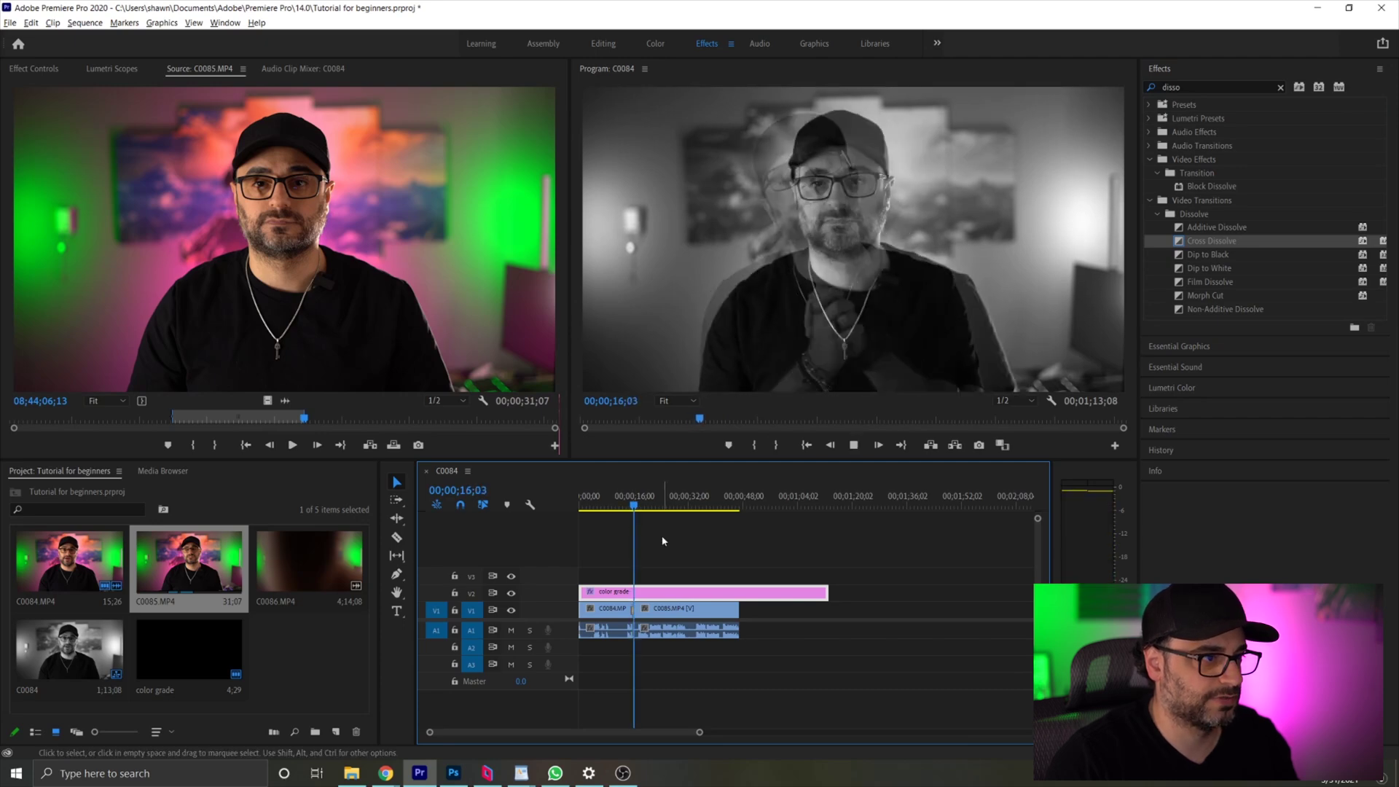
pyautogui.click(628, 503)
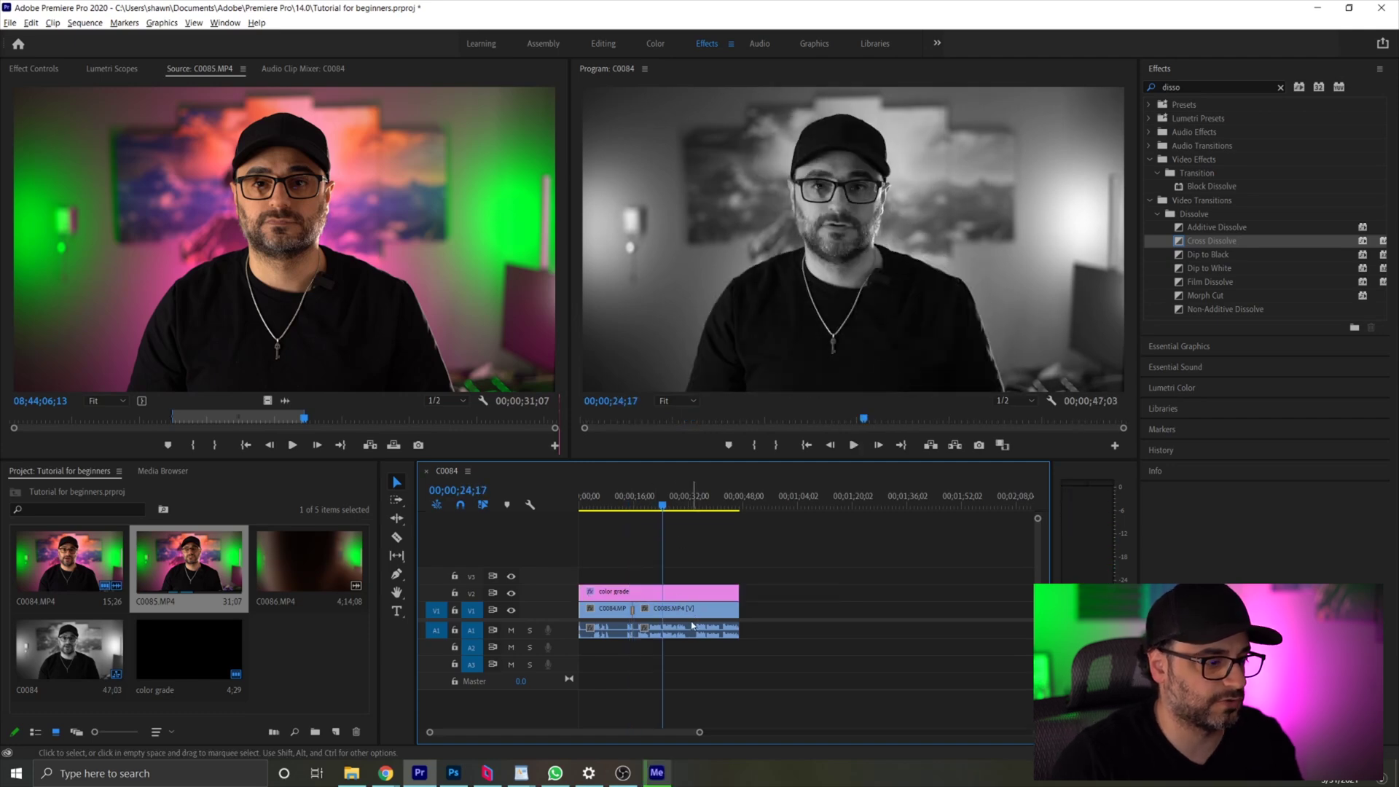
pyautogui.press('c')
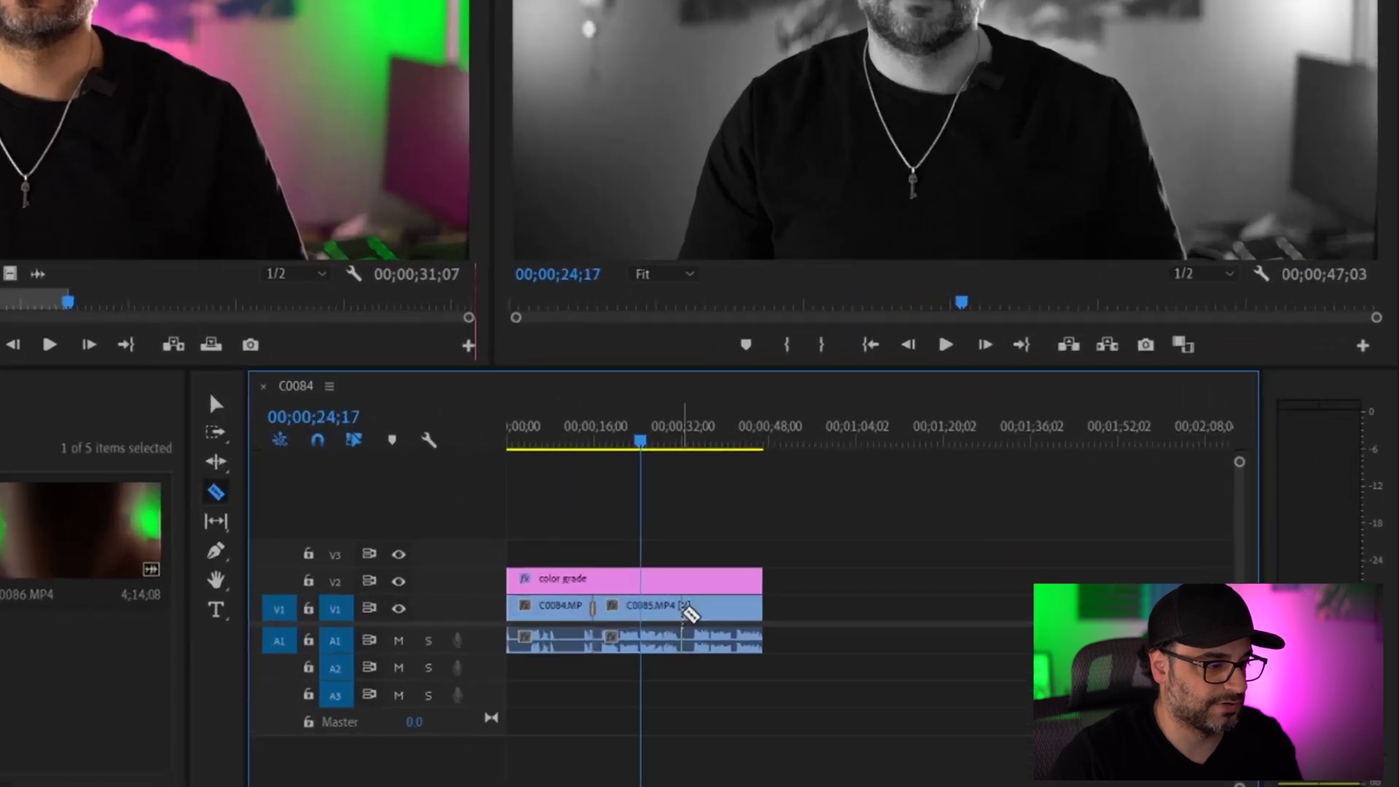
pyautogui.click(666, 599)
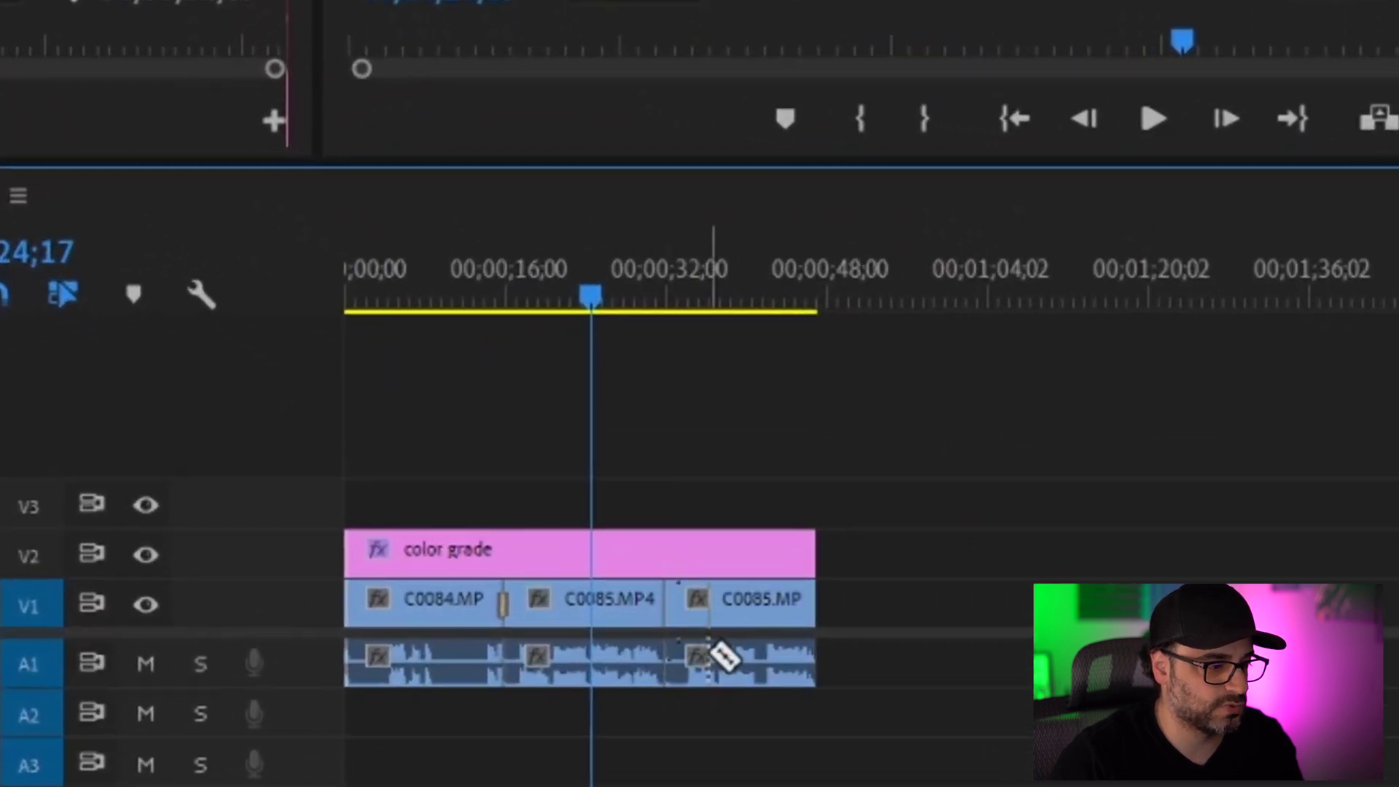
pyautogui.press('v')
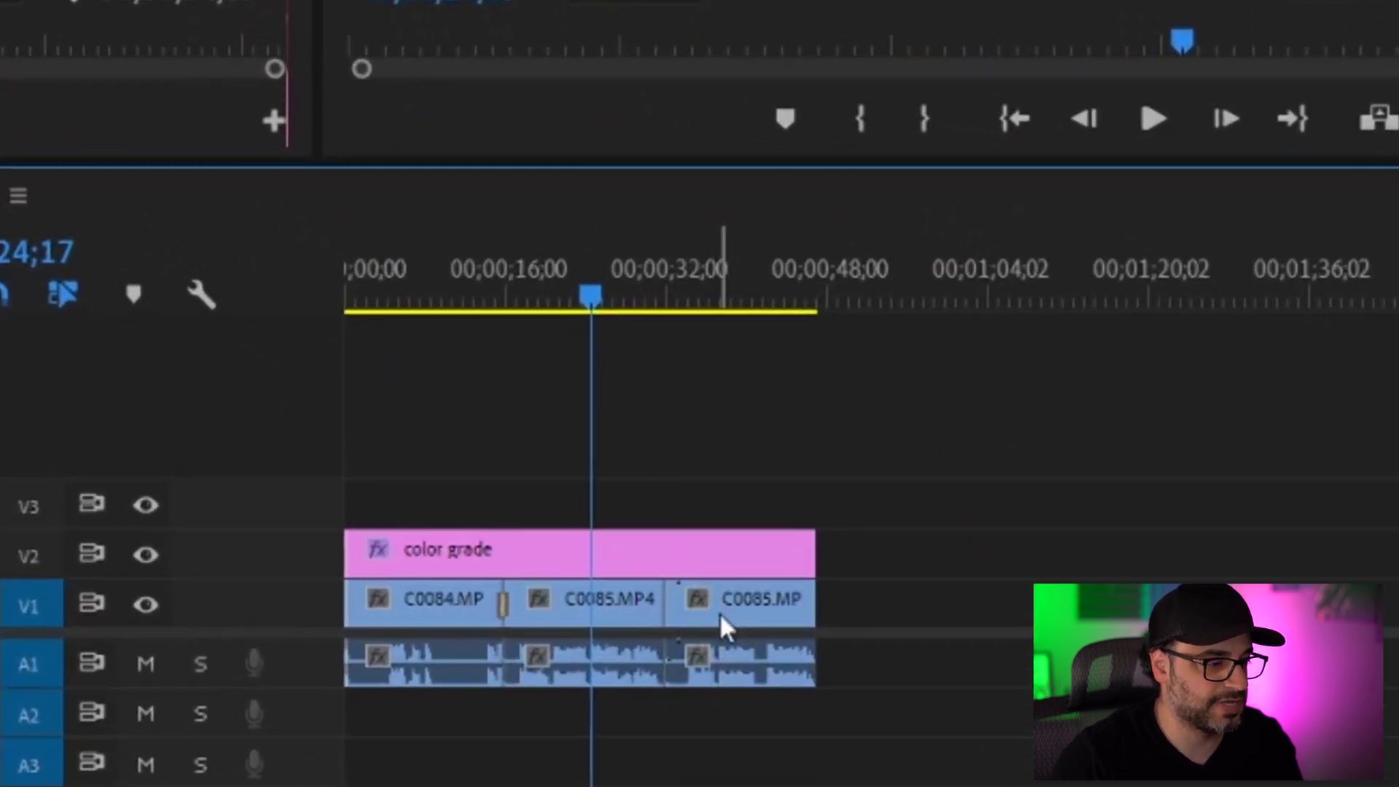
pyautogui.moveTo(739, 601); pyautogui.dragTo(1020, 593)
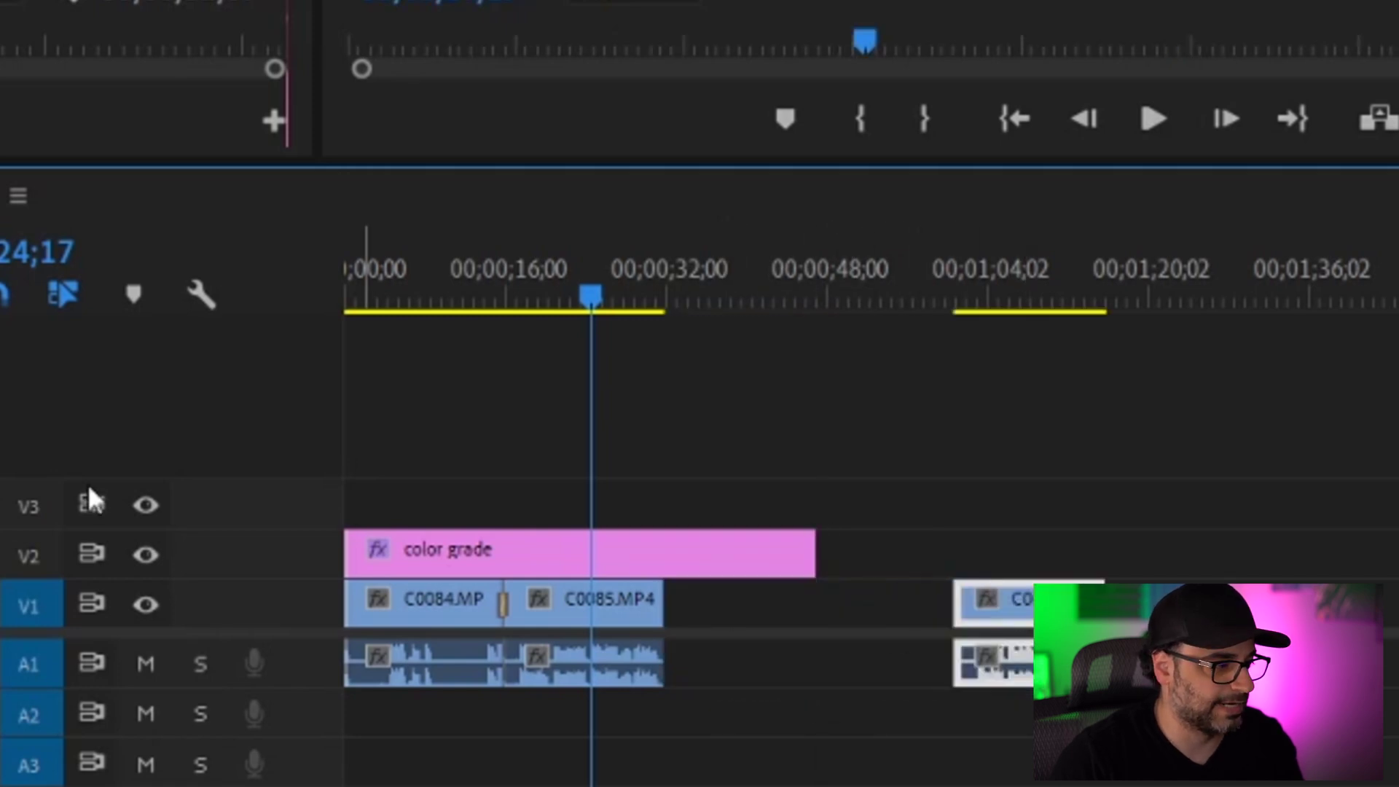
pyautogui.hotkey('shift', '2')
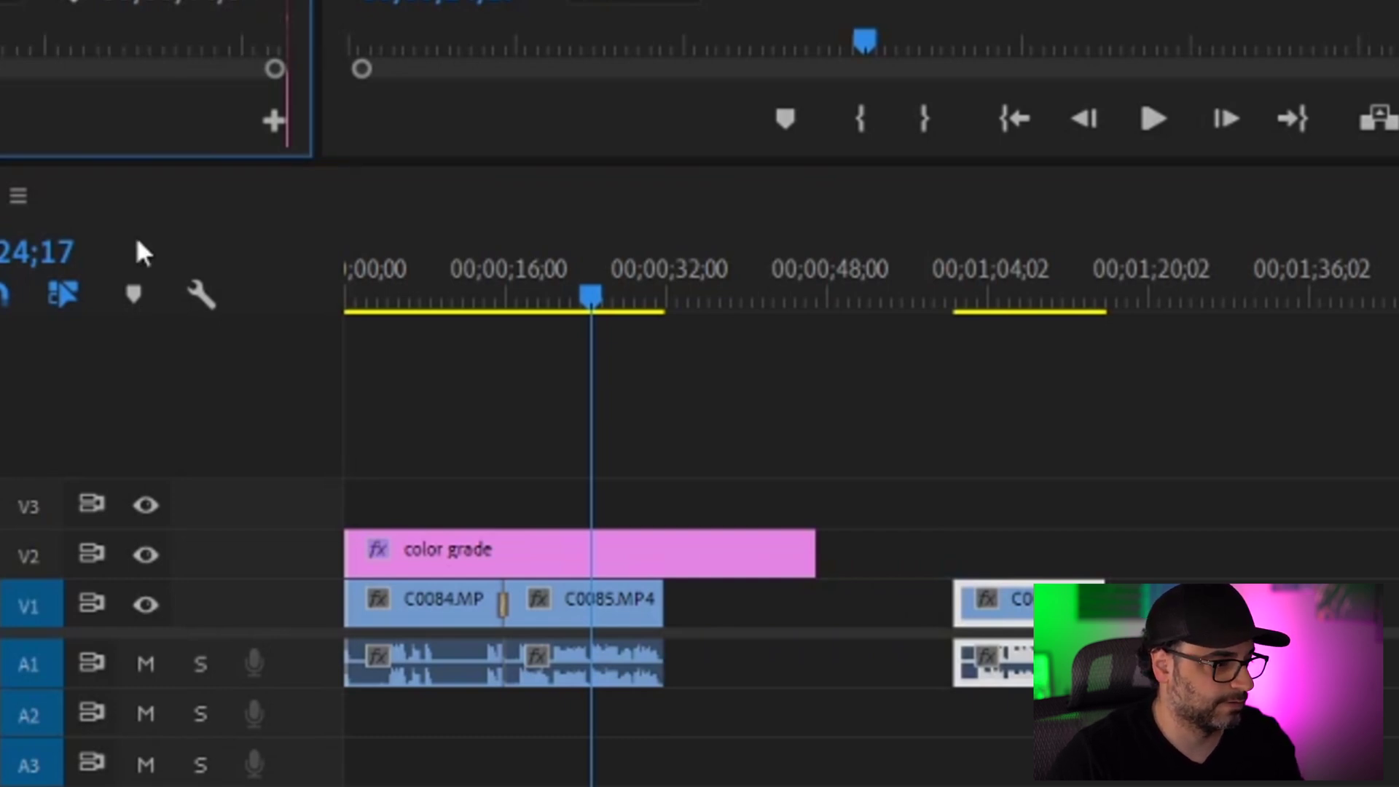
pyautogui.moveTo(142, 95); pyautogui.dragTo(693, 612)
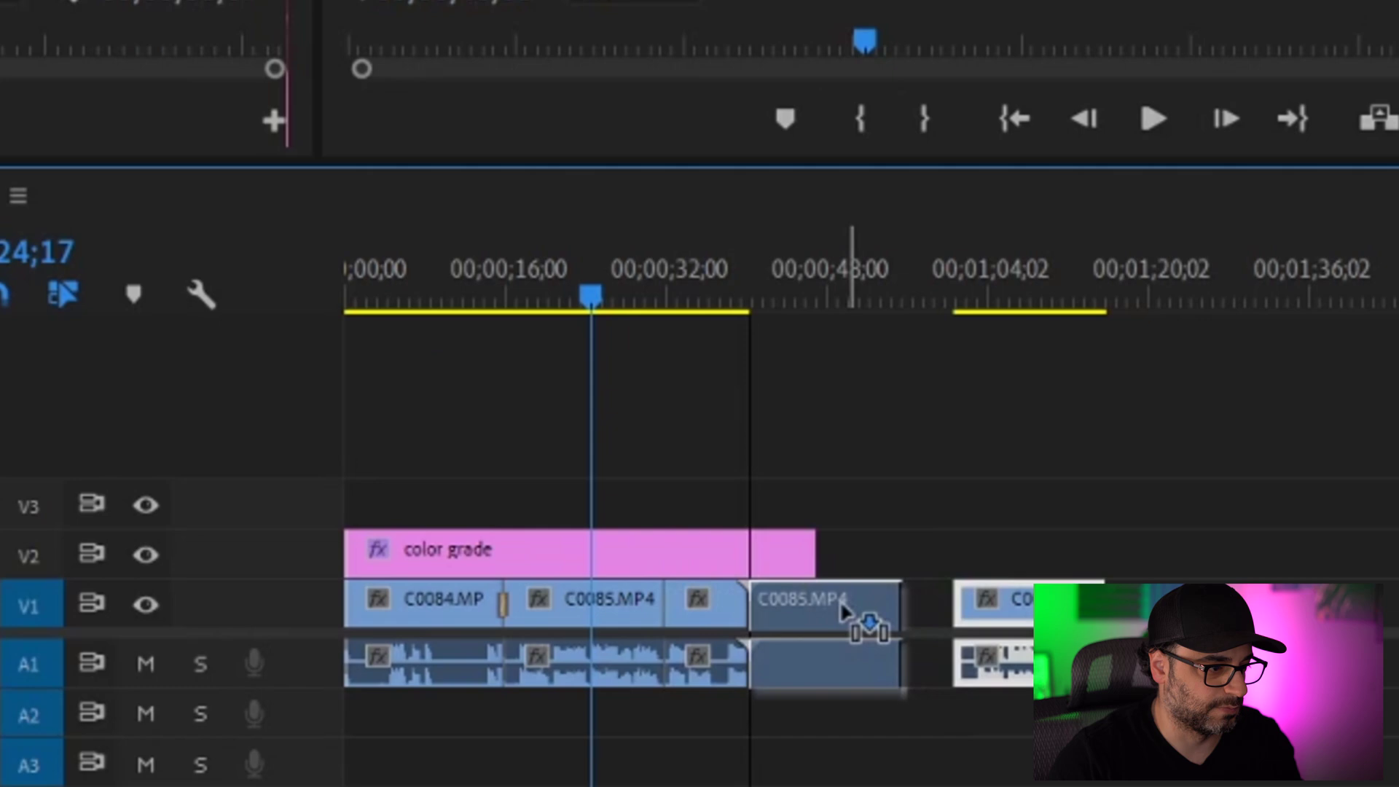
pyautogui.moveTo(843, 612); pyautogui.dragTo(845, 612)
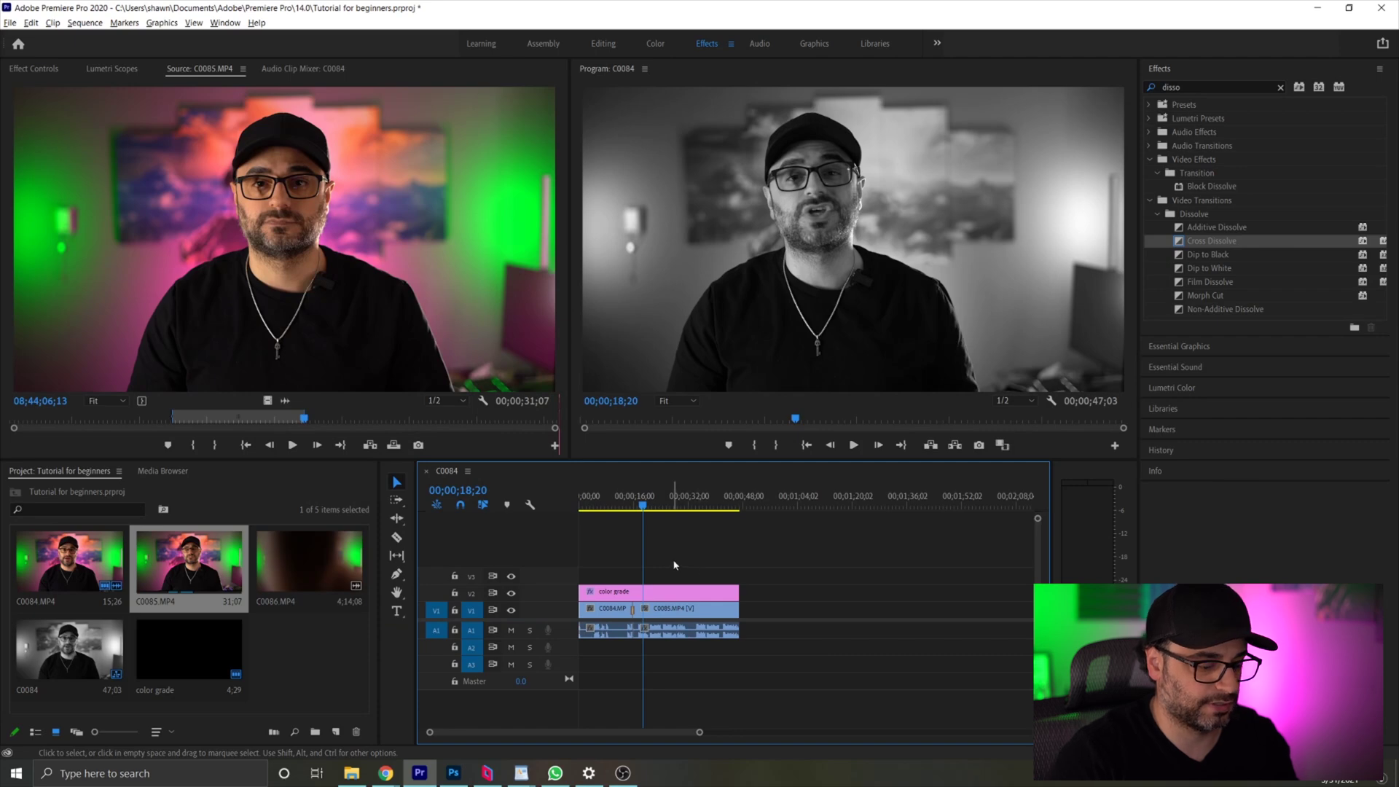
# Open Export Settings for C0084 and keep H.264 format with the Match Source – High bitrate preset
pyautogui.hotkey('ctrl', 'm')
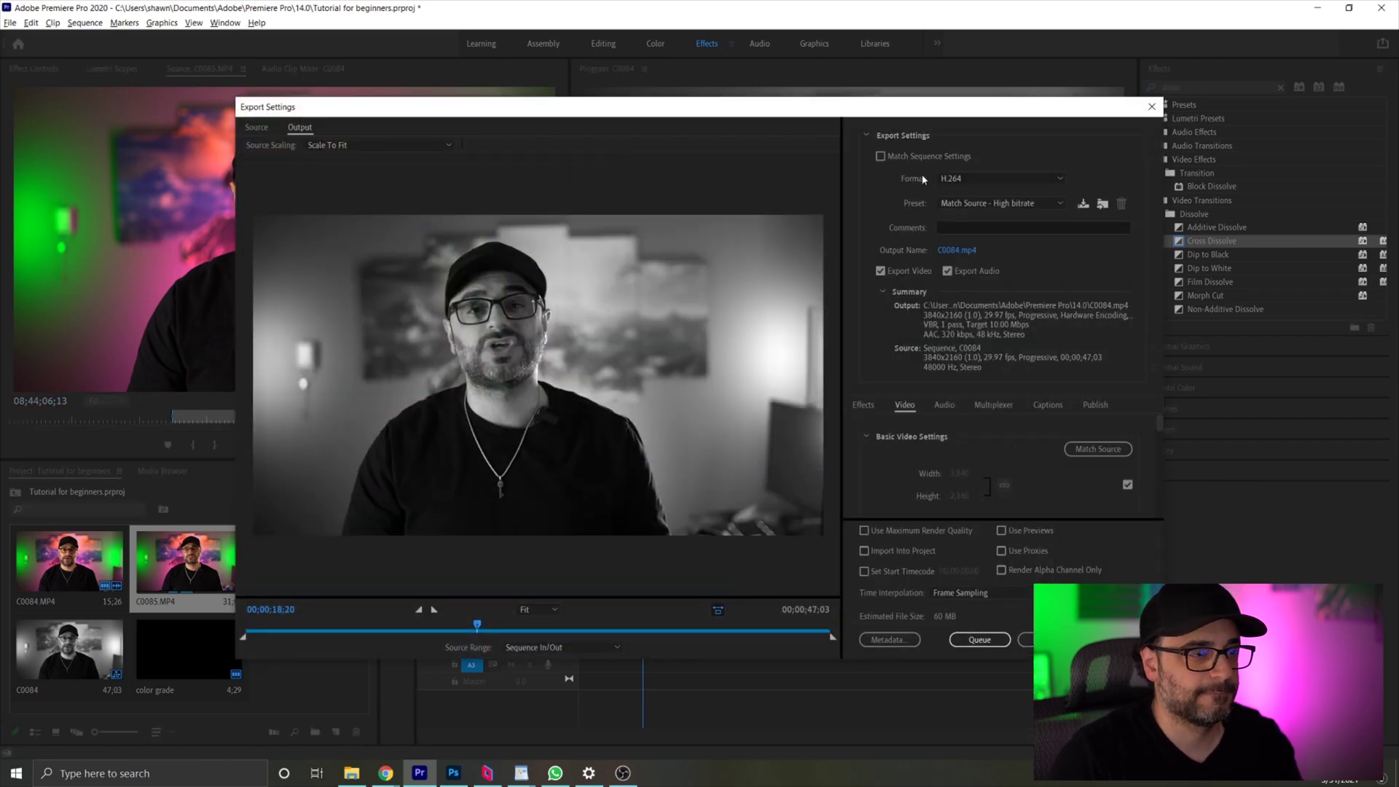
pyautogui.click(986, 175)
pyautogui.click(988, 178)
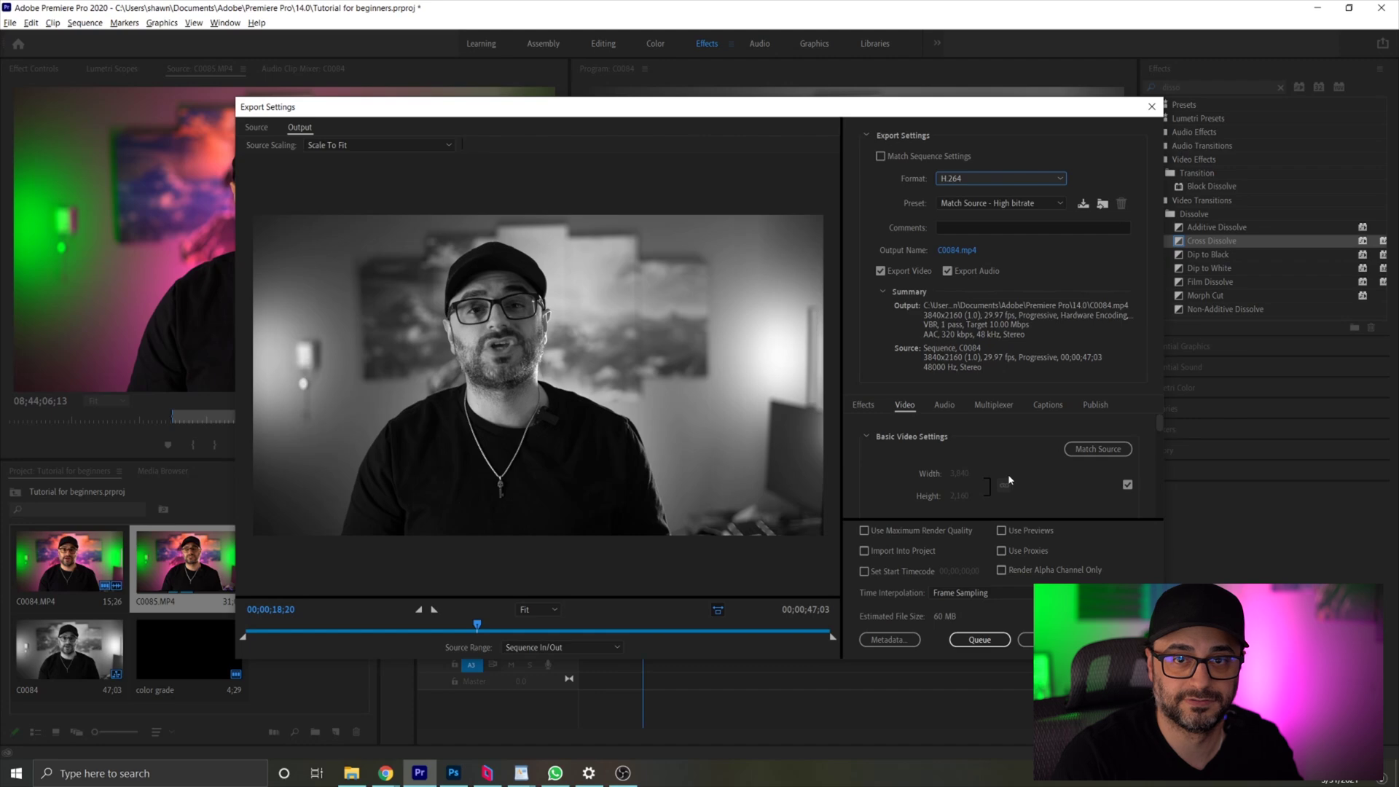
# Send the C0084 H.264 export to the Media Encoder queue and start encoding it
pyautogui.click(966, 644)
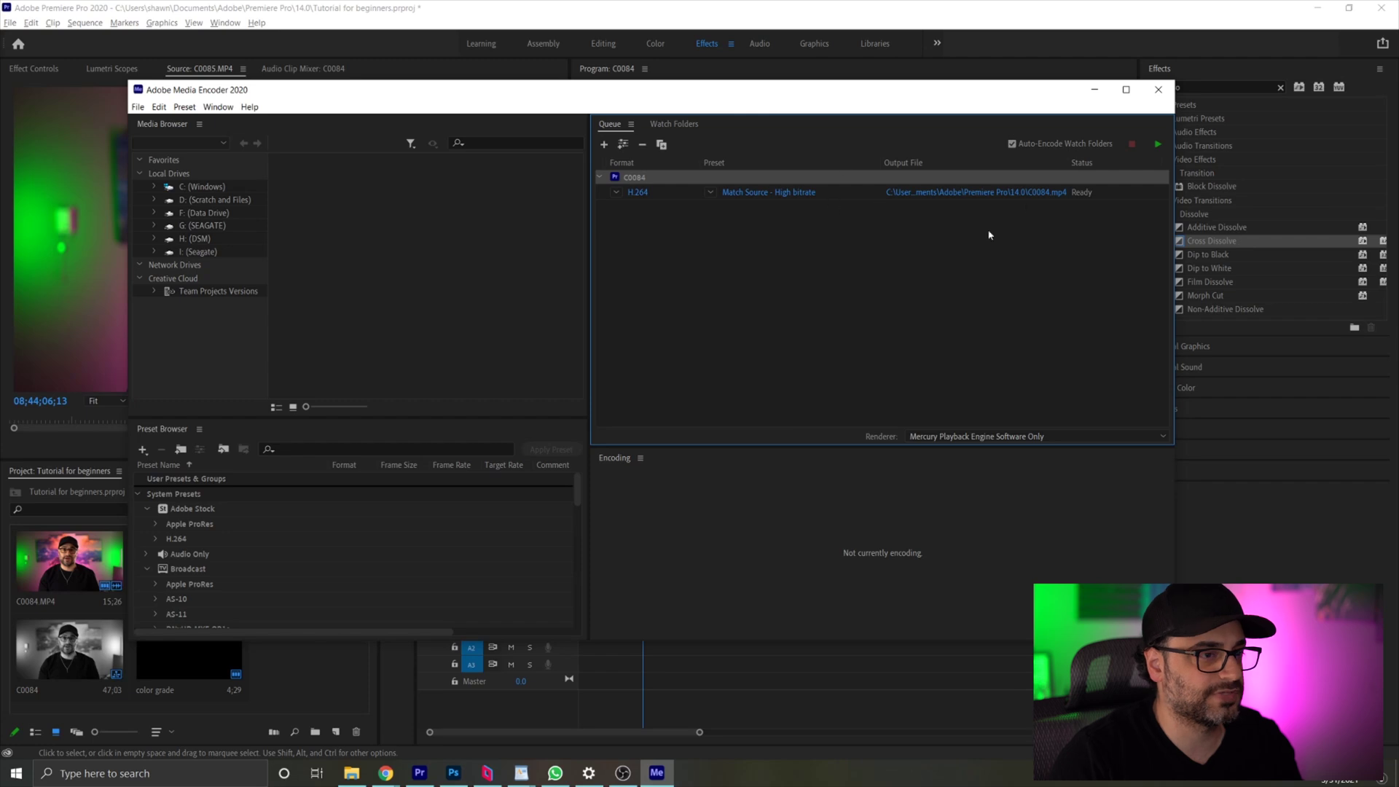
pyautogui.click(1156, 145)
# Return to the Premiere Pro timeline and move the playhead to a later moment
pyautogui.click(785, 683)
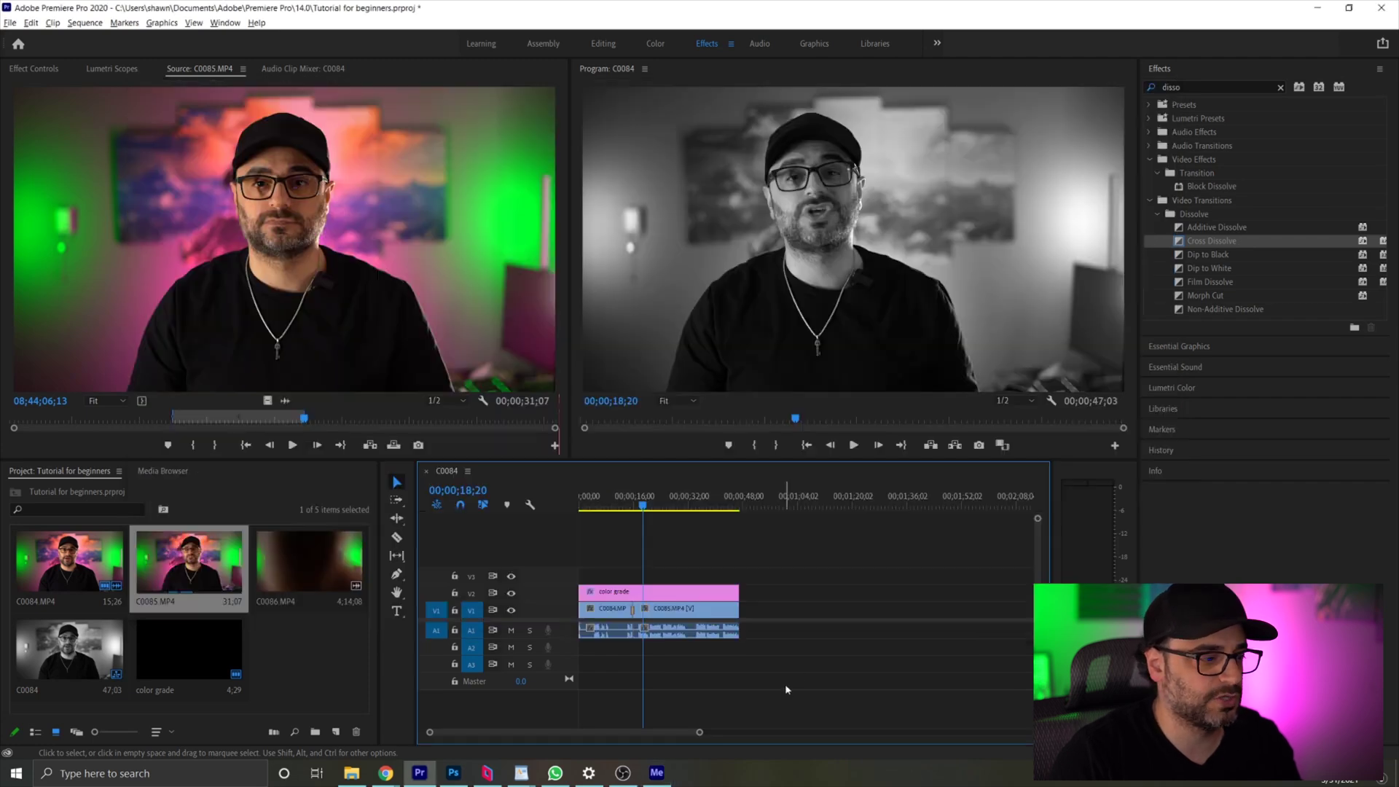
pyautogui.click(585, 501)
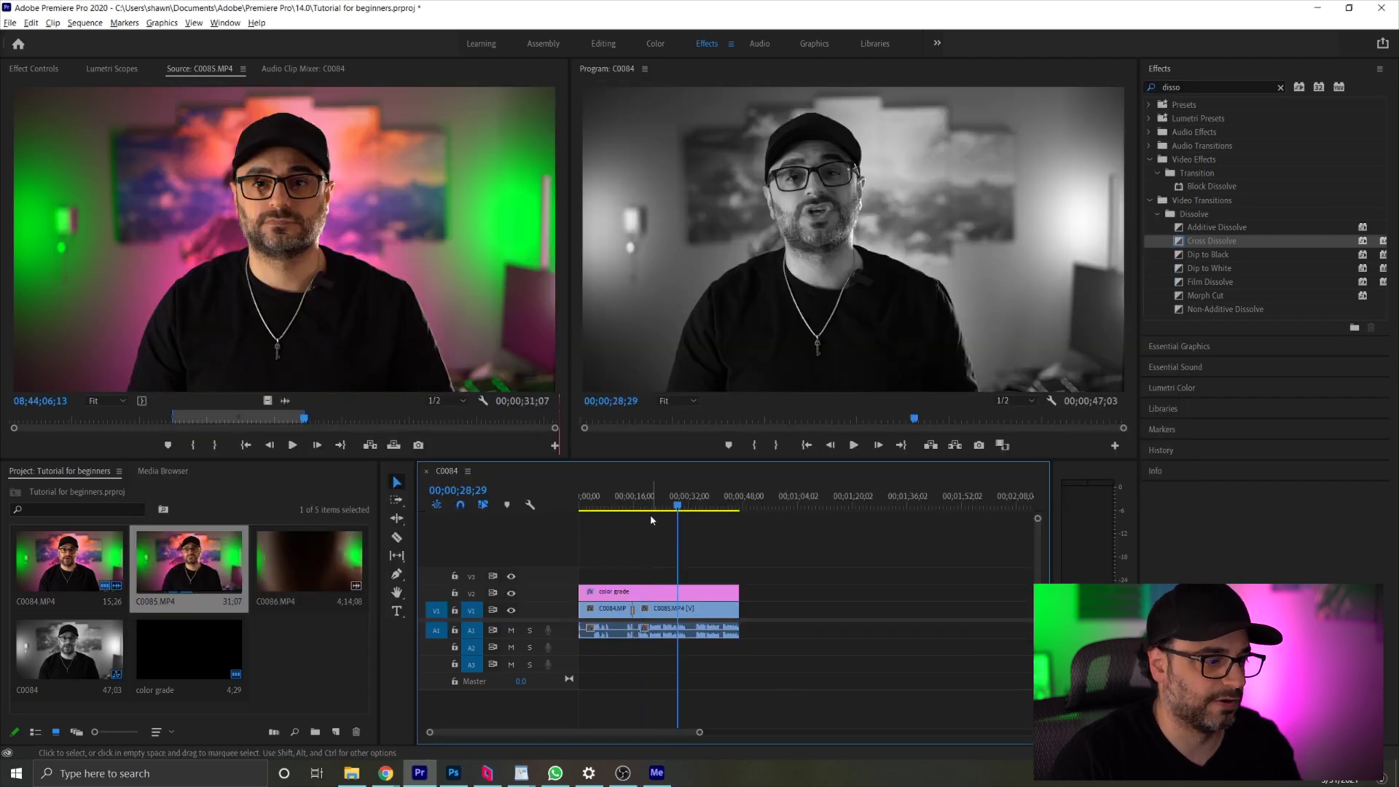